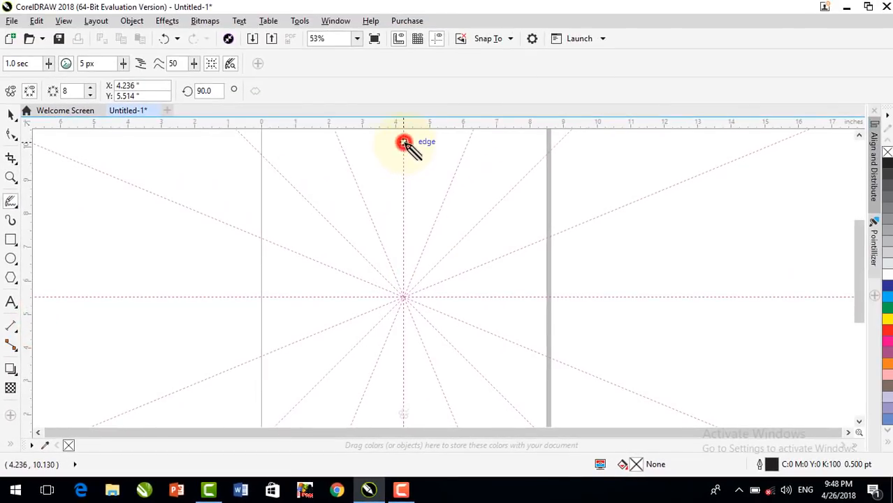
# Sketch the upper petal's half outline about 1.09 by 1.99 inches, and draw a small ellipse about 0.45 by 0.41 inches on the vertical axis below it.
pyautogui.moveTo(403, 143)
pyautogui.mouseDown()
pyautogui.moveTo(372, 177)
pyautogui.moveTo(370, 208)
pyautogui.mouseUp()
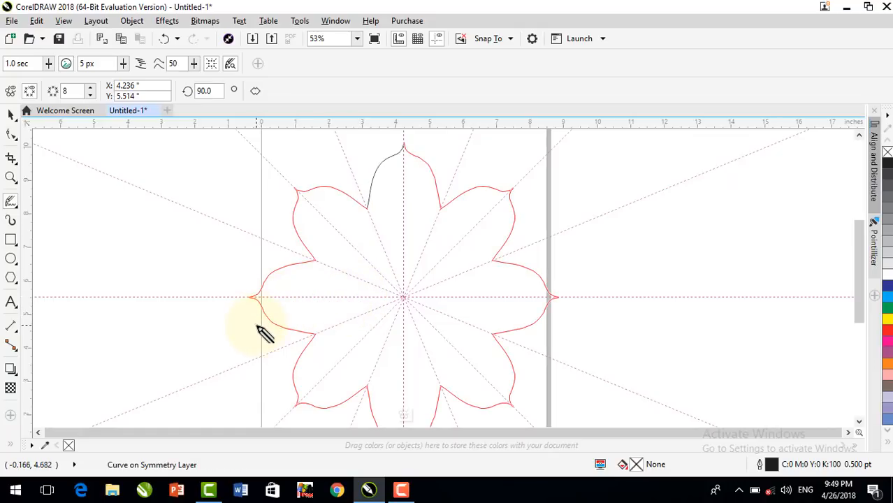
pyautogui.click(10, 259)
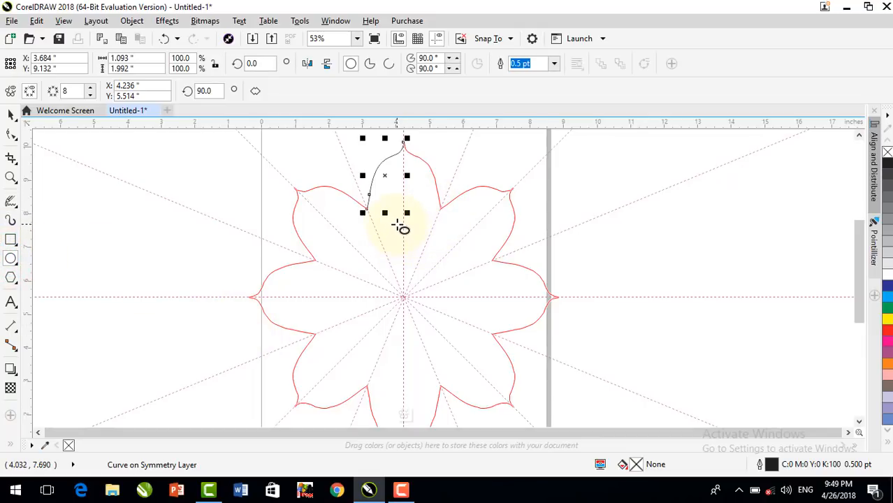
pyautogui.moveTo(397, 224); pyautogui.dragTo(415, 241)
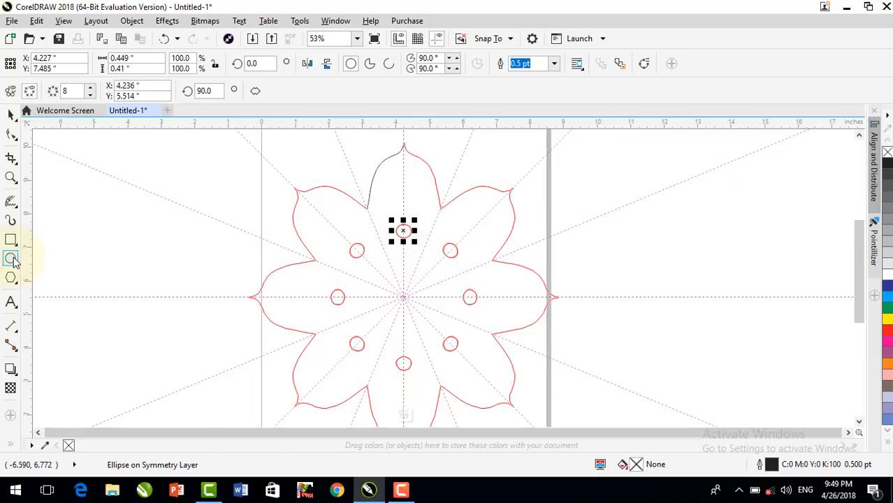
# Draw two straight 2-Point Lines from the vertical axis, an inner one about 0.42 by 0.32 inches and an outer one about 0.85 by 0.99 inches.
pyautogui.click(12, 203)
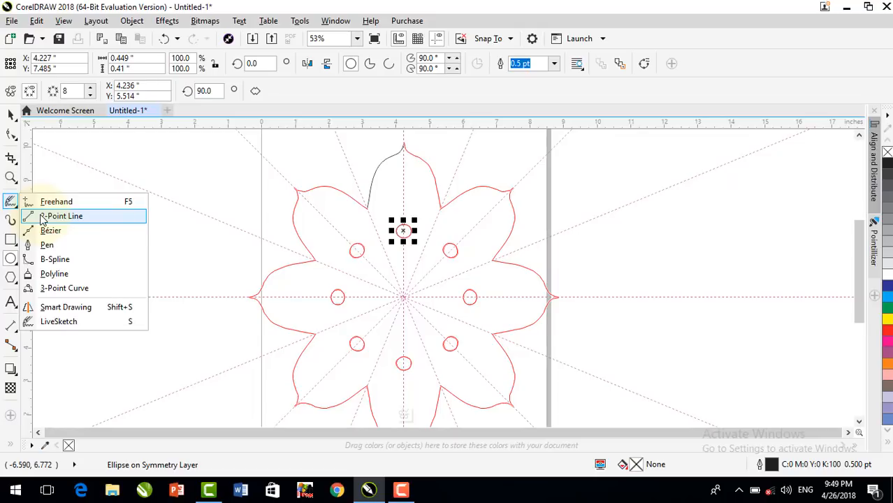
pyautogui.click(42, 217)
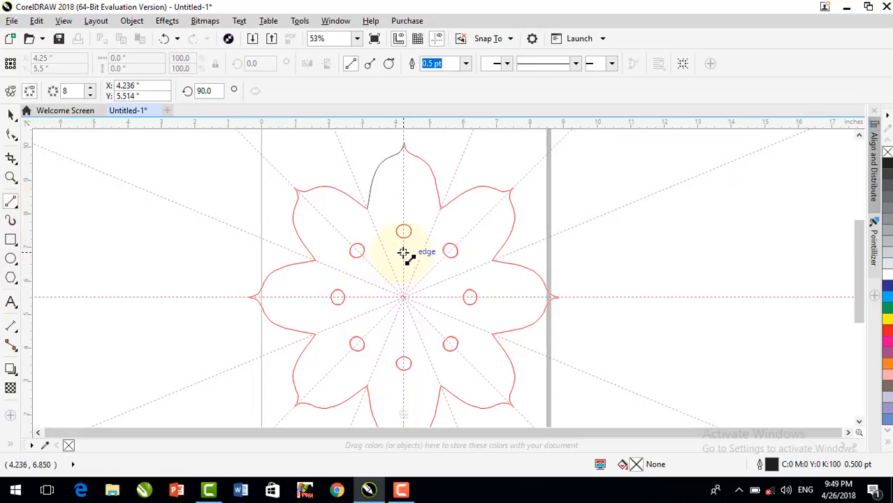
pyautogui.moveTo(403, 252); pyautogui.dragTo(390, 262)
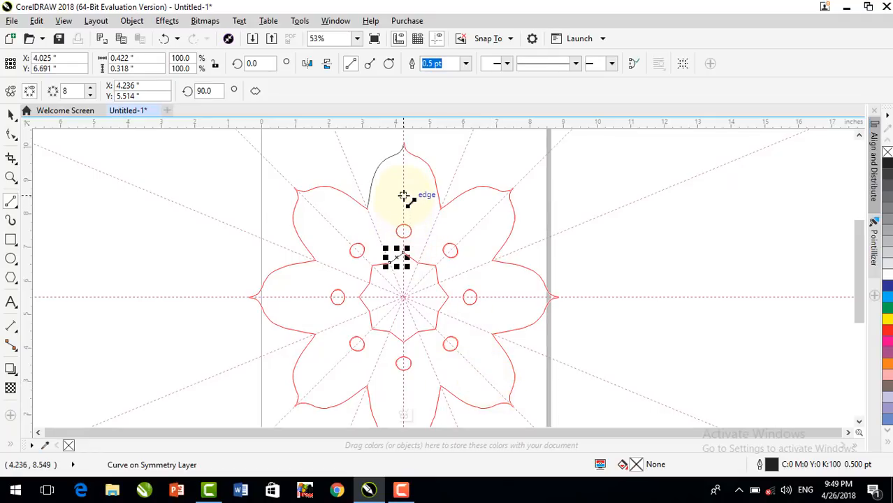
pyautogui.moveTo(404, 196); pyautogui.dragTo(373, 231)
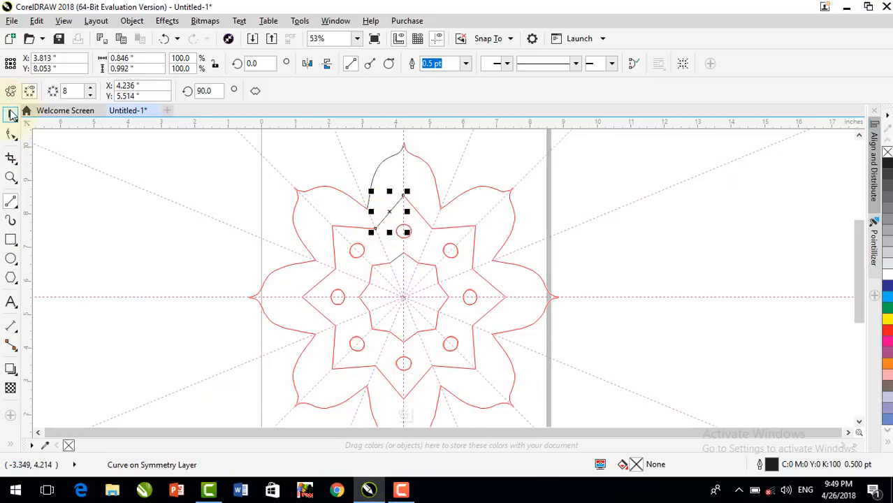
# Finish editing the symmetry group and deselect the flower drawing.
pyautogui.click(10, 114)
pyautogui.click(725, 259)
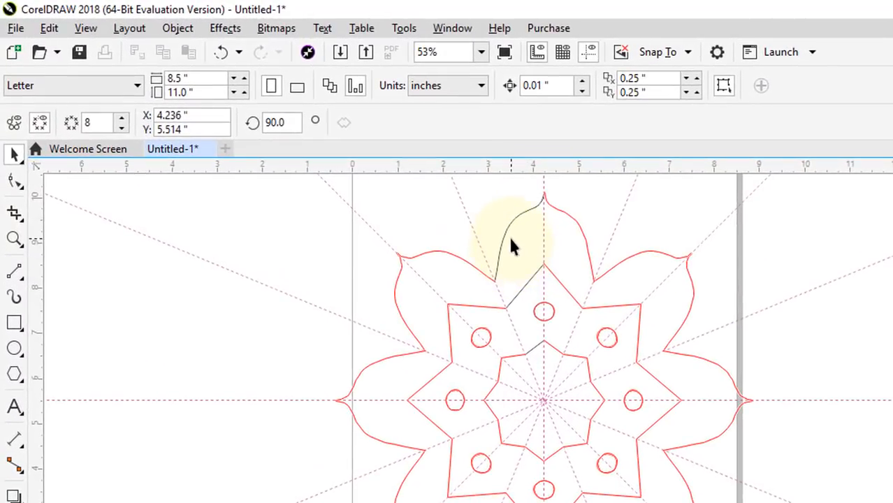
pyautogui.click(516, 220)
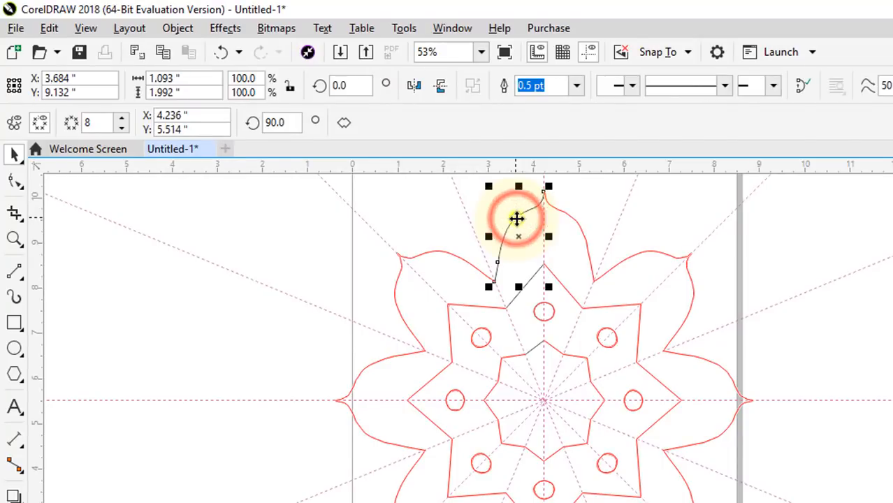
pyautogui.rightClick(516, 219)
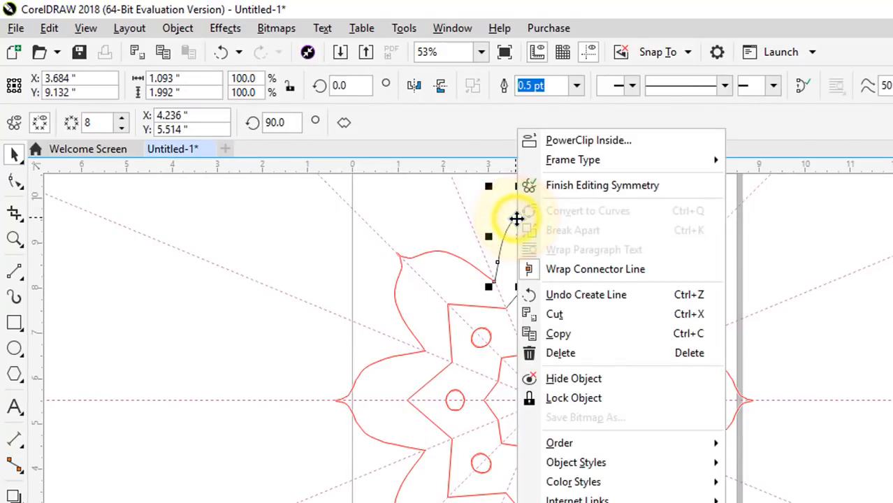
pyautogui.click(575, 187)
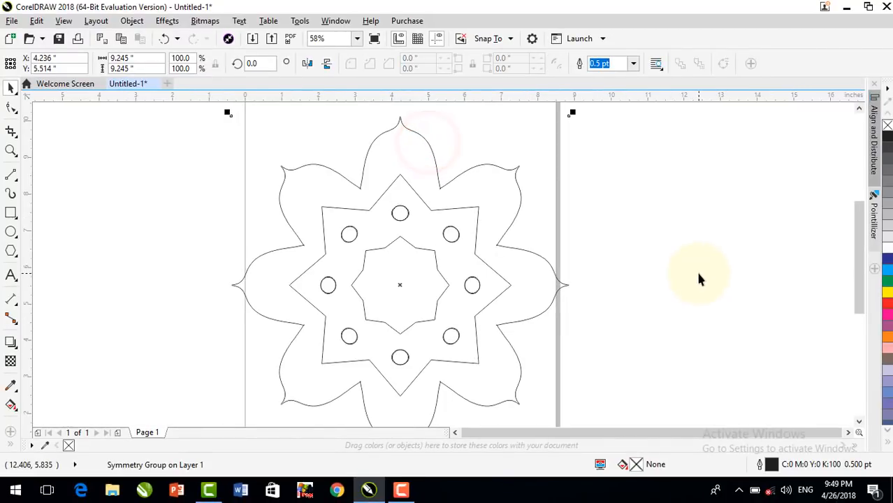
pyautogui.click(698, 274)
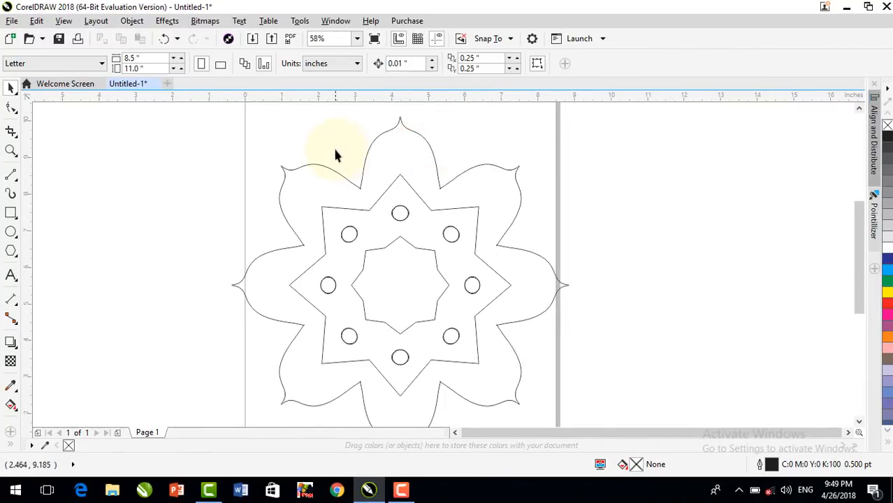
# Reopen the flower's symmetry for editing and set the source petal curve's outline width to 2 pt.
pyautogui.click(372, 138)
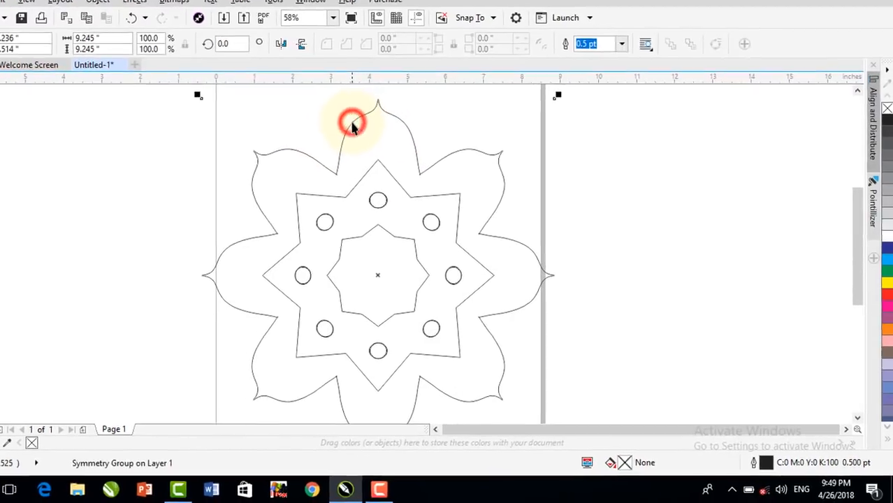
pyautogui.rightClick(354, 125)
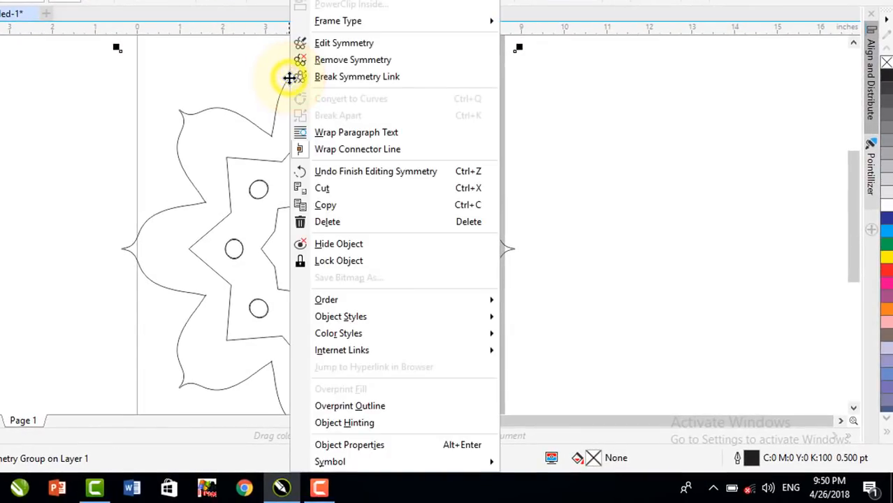
pyautogui.click(344, 43)
pyautogui.click(294, 110)
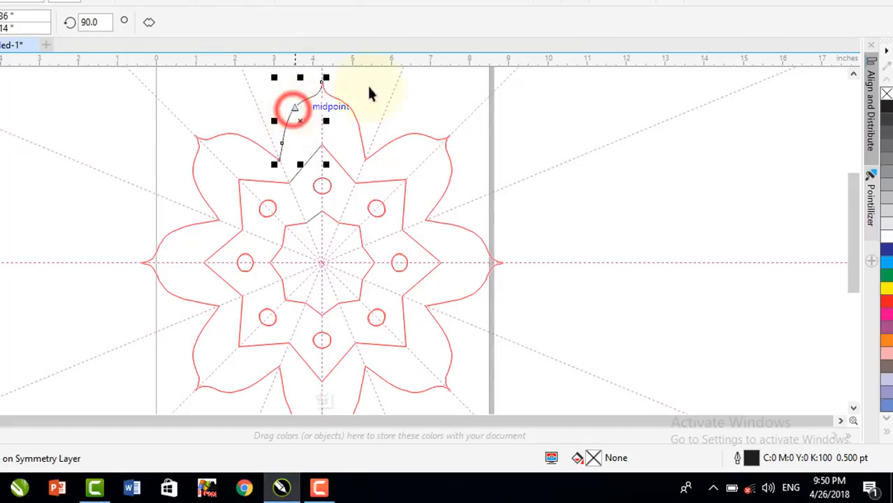
pyautogui.click(354, 3)
pyautogui.click(325, 74)
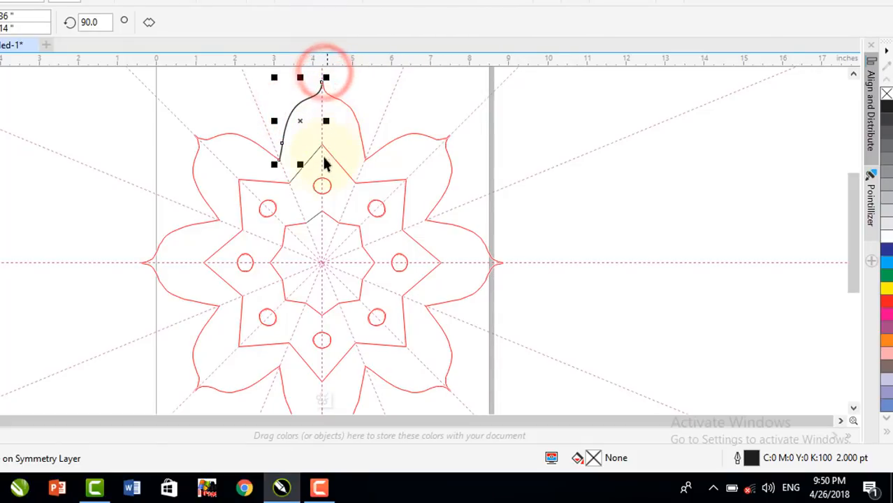
# Set the outline width of the outer star's source line to 4 pt.
pyautogui.click(307, 161)
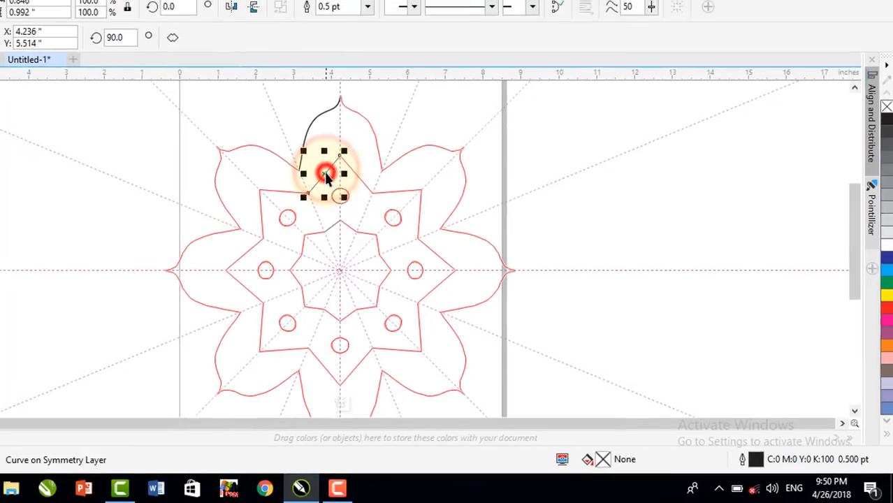
pyautogui.click(368, 6)
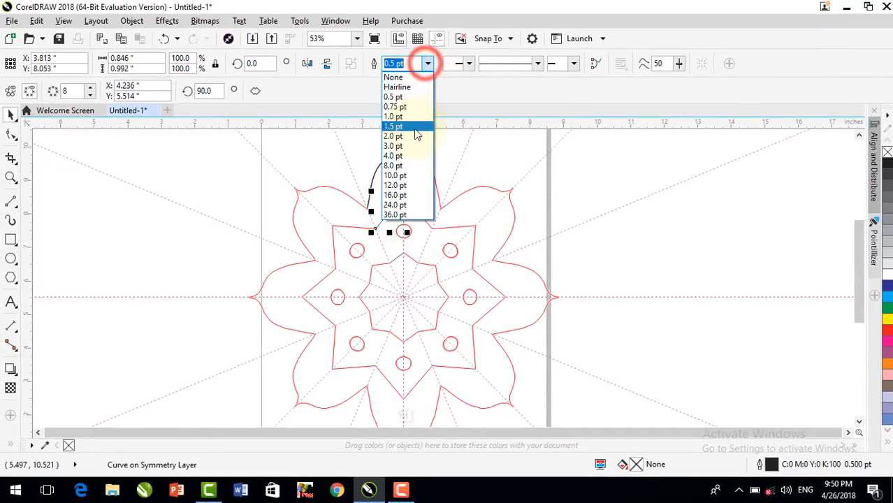
pyautogui.click(399, 155)
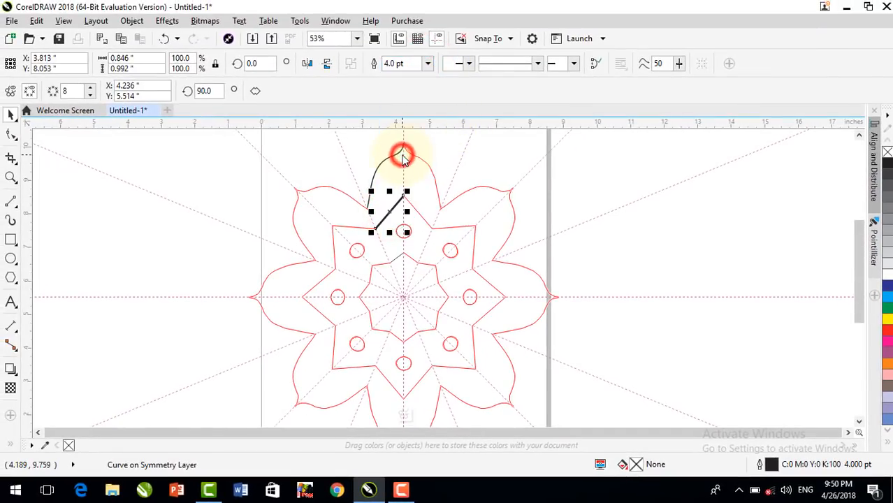
# Set the outline width of the small source ellipse to 2 pt.
pyautogui.click(409, 226)
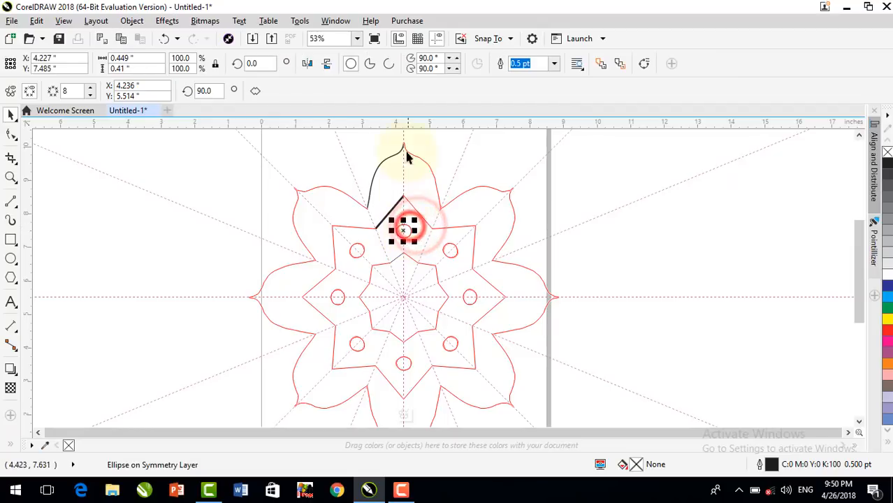
pyautogui.click(516, 64)
pyautogui.click(553, 63)
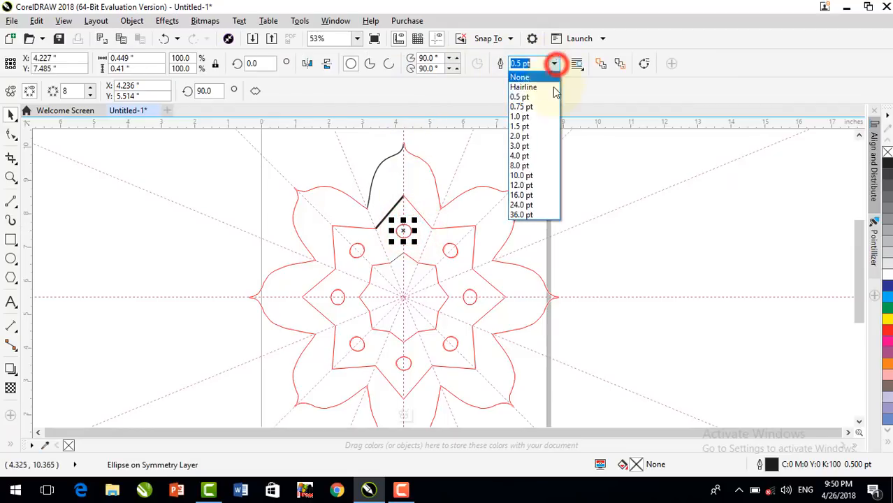
pyautogui.click(531, 140)
# Give the inner star's source line a dashed line style and a 3 pt outline width.
pyautogui.click(397, 256)
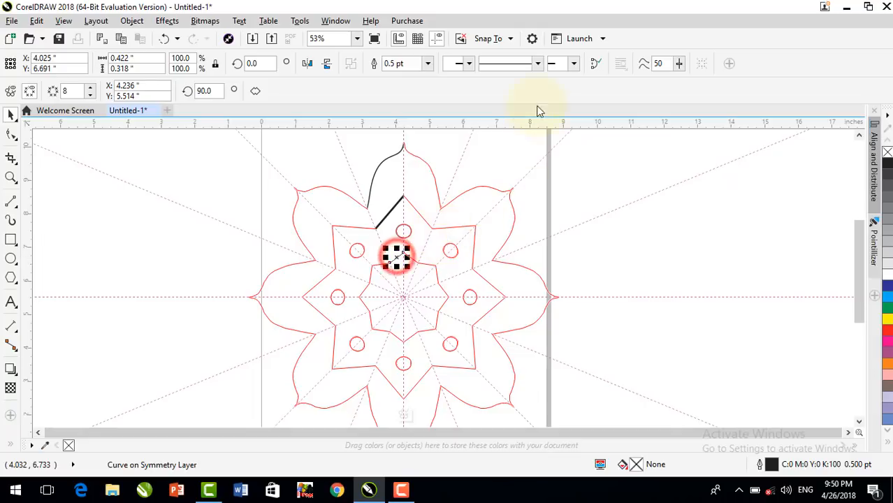
pyautogui.click(537, 64)
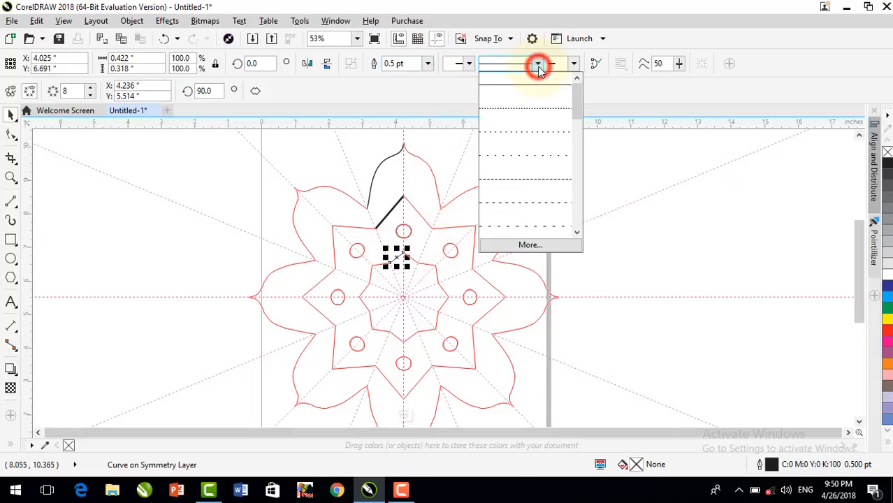
pyautogui.click(532, 183)
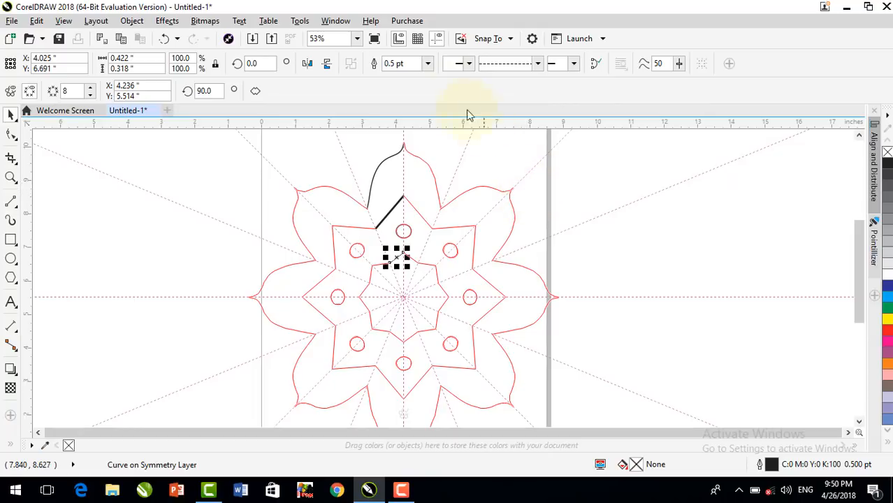
pyautogui.click(427, 63)
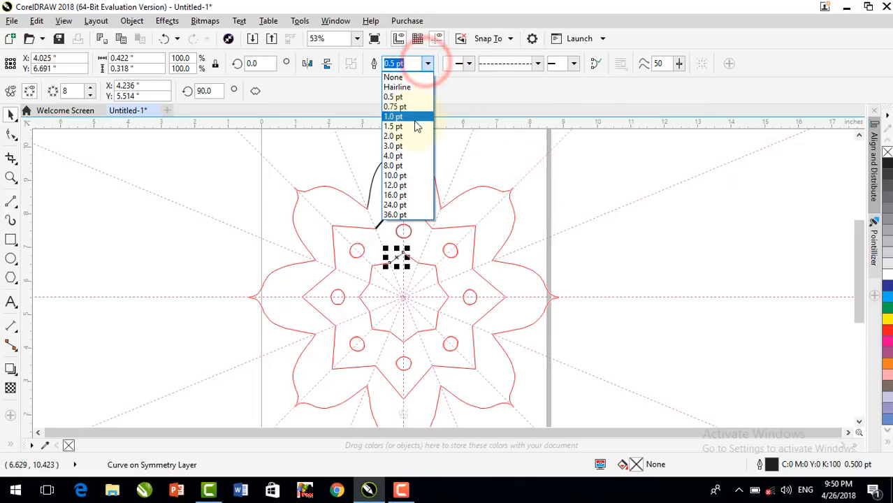
pyautogui.click(405, 146)
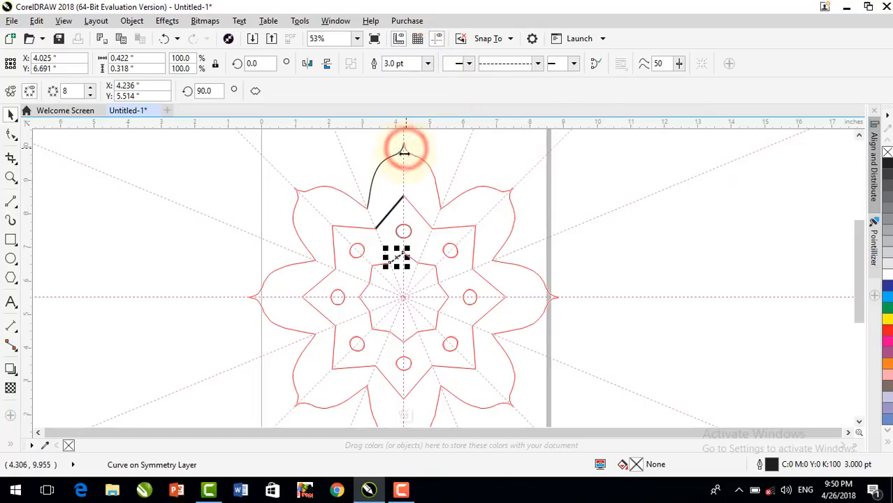
# Finish editing the restyled symmetry group and clear the selection.
pyautogui.rightClick(393, 260)
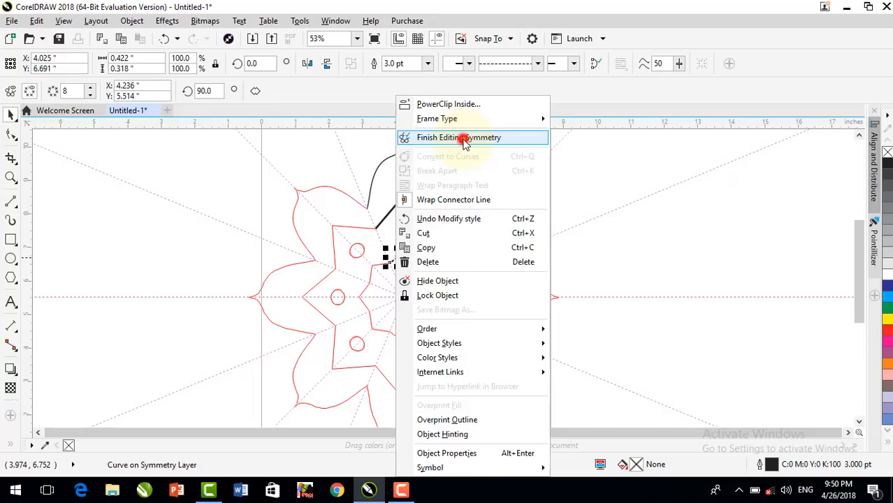
pyautogui.click(464, 138)
pyautogui.click(647, 225)
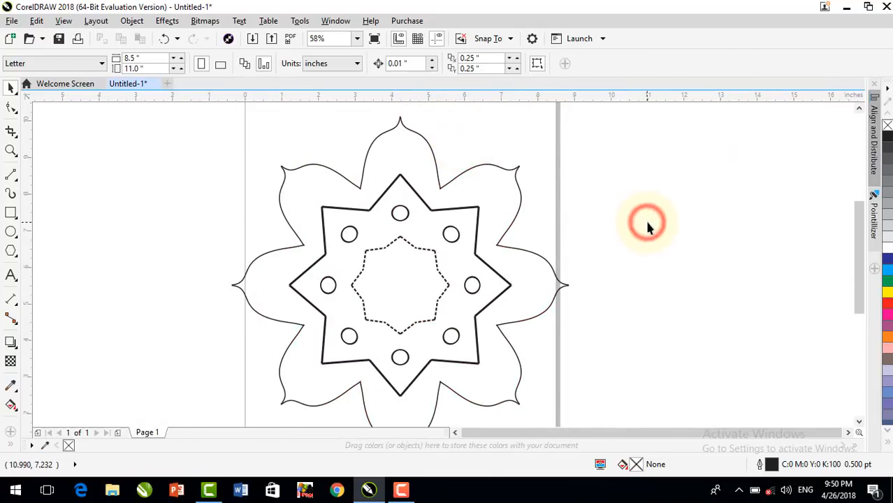
# Insert a new page after Page 1.
pyautogui.scroll(-2, 647, 225)
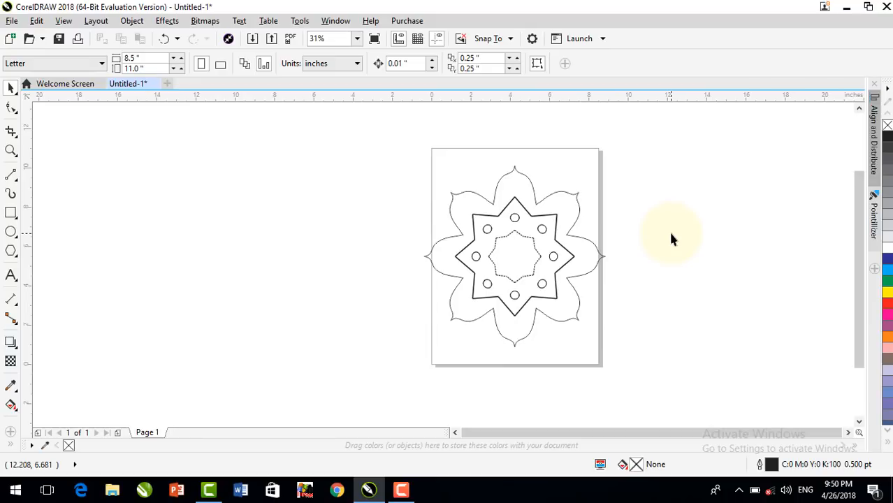
pyautogui.press('pagedown')
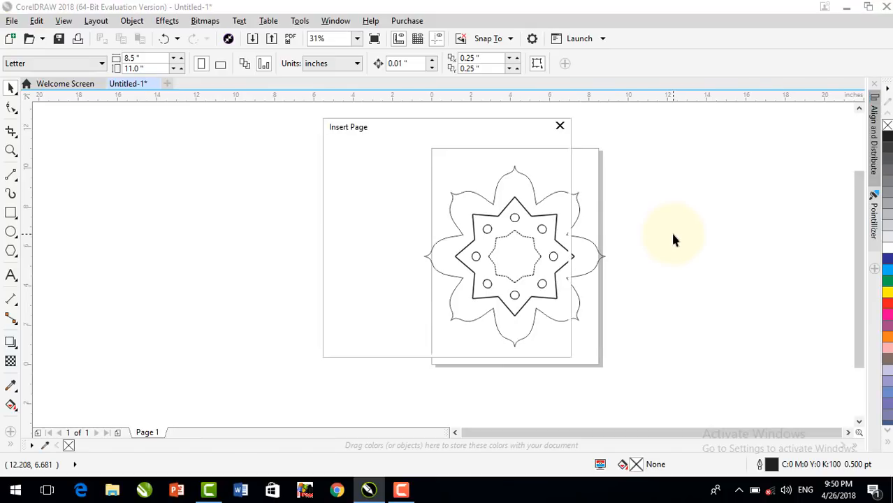
pyautogui.press('Return')
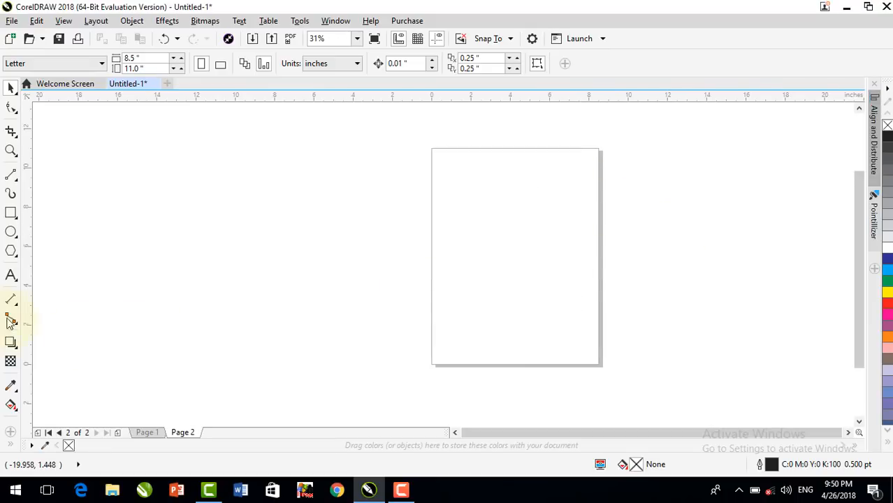
# Add the artistic text "COREL DRAW" in the upper part of Page 2 and leave it selected.
pyautogui.click(12, 275)
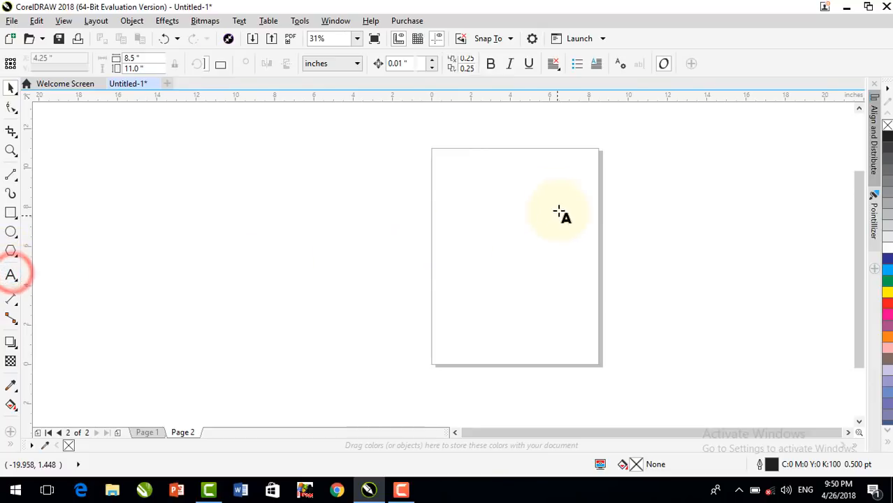
pyautogui.click(452, 208)
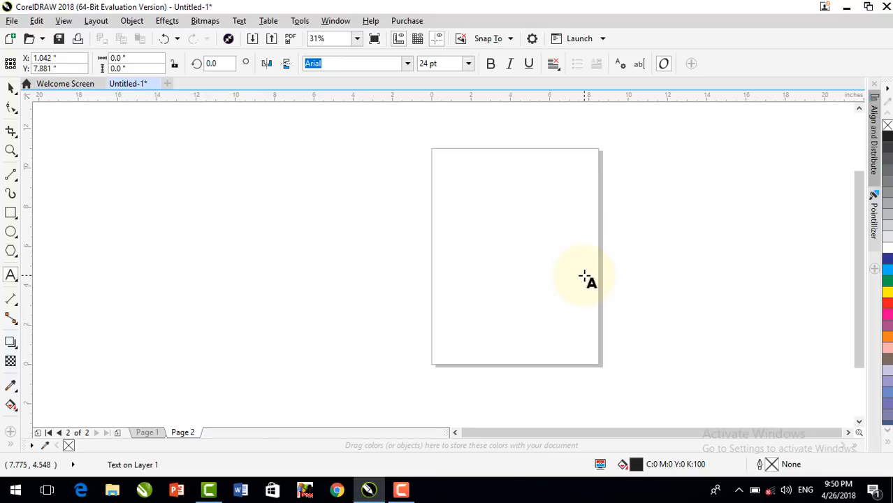
pyautogui.write('c')
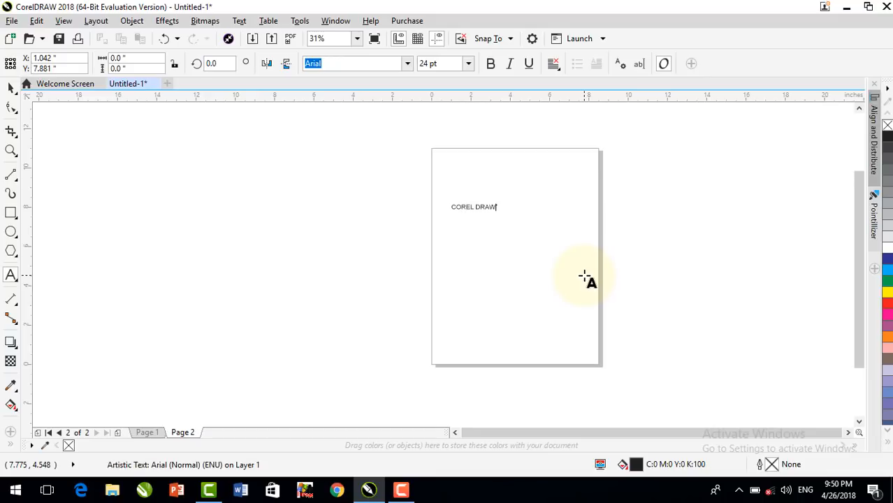
pyautogui.press('Escape')
pyautogui.click(11, 87)
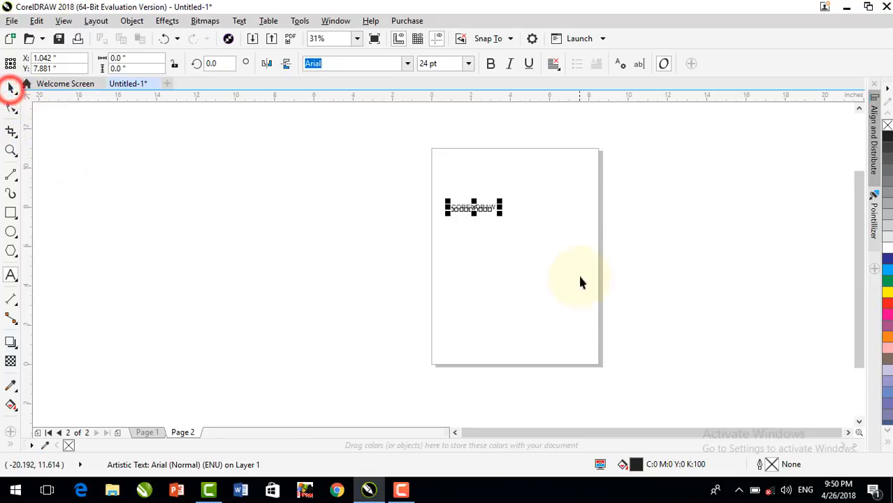
# Enlarge the "COREL DRAW" text to about 62.7 pt and set its font to Arial Black.
pyautogui.moveTo(501, 213); pyautogui.dragTo(571, 264)
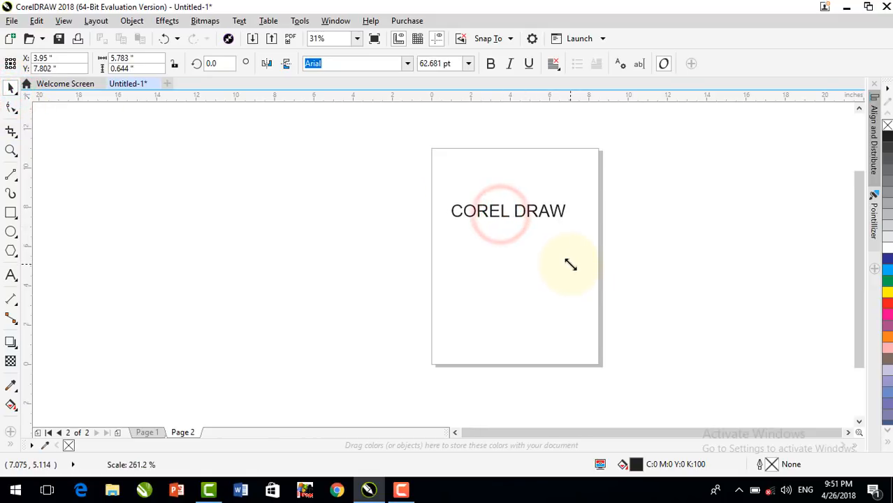
pyautogui.click(409, 64)
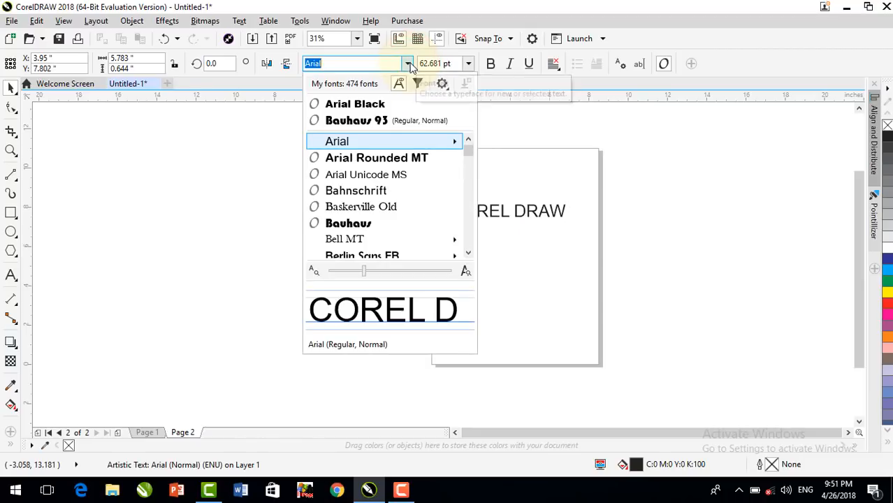
pyautogui.click(382, 104)
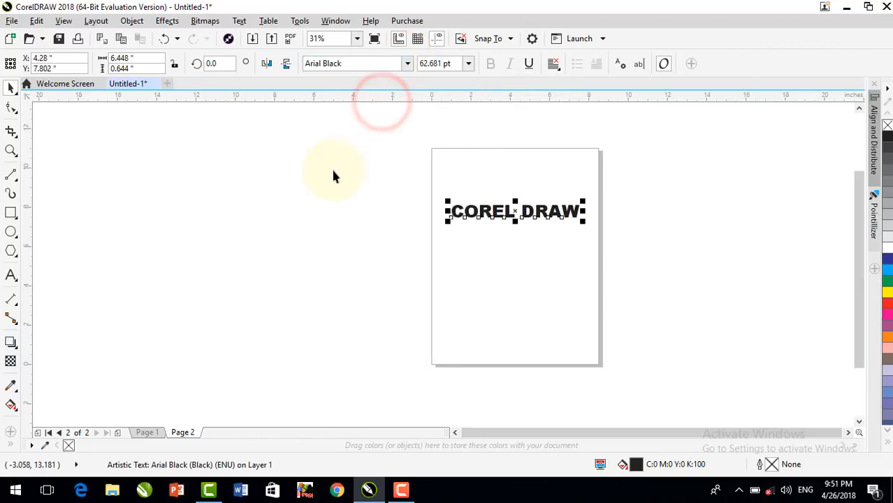
# Apply a black block shadow to the "COREL DRAW" text with a 0.3" depth and a -45° direction.
pyautogui.click(11, 151)
pyautogui.moveTo(420, 187); pyautogui.dragTo(608, 257)
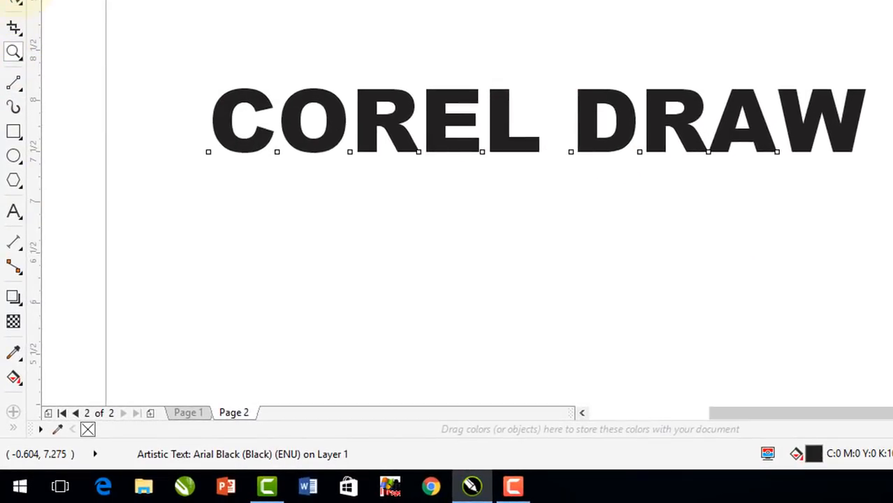
pyautogui.click(17, 3)
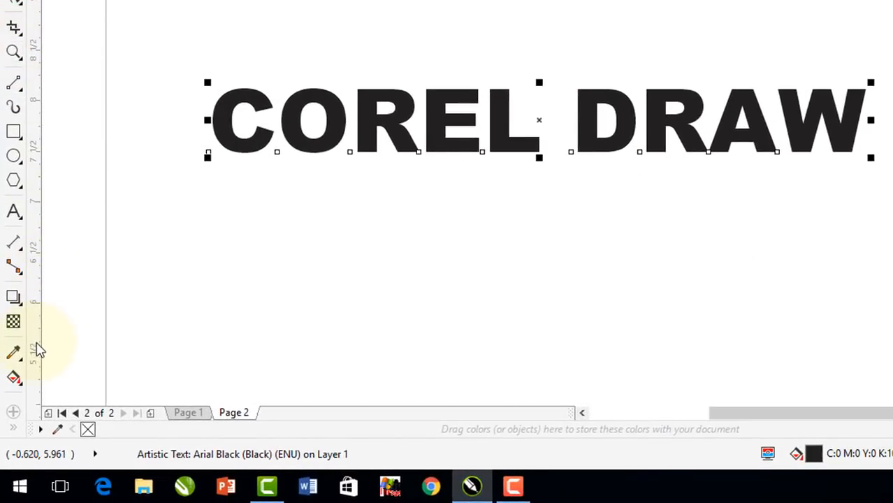
pyautogui.click(17, 304)
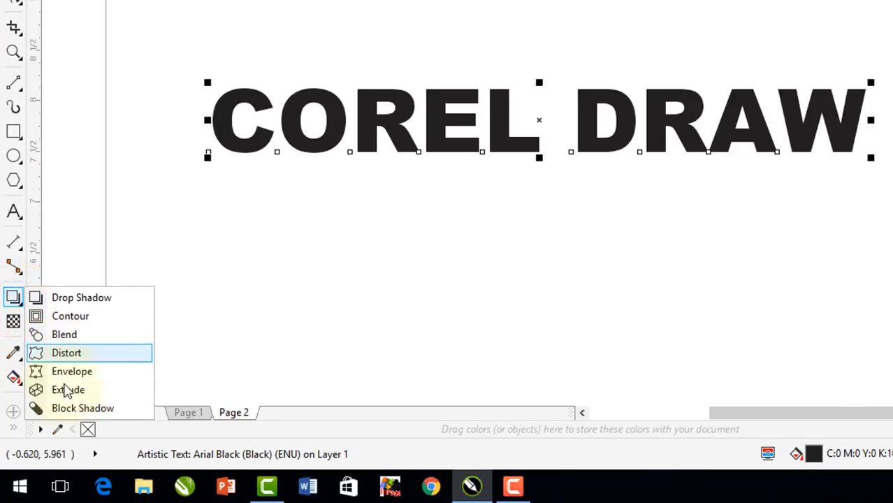
pyautogui.click(77, 409)
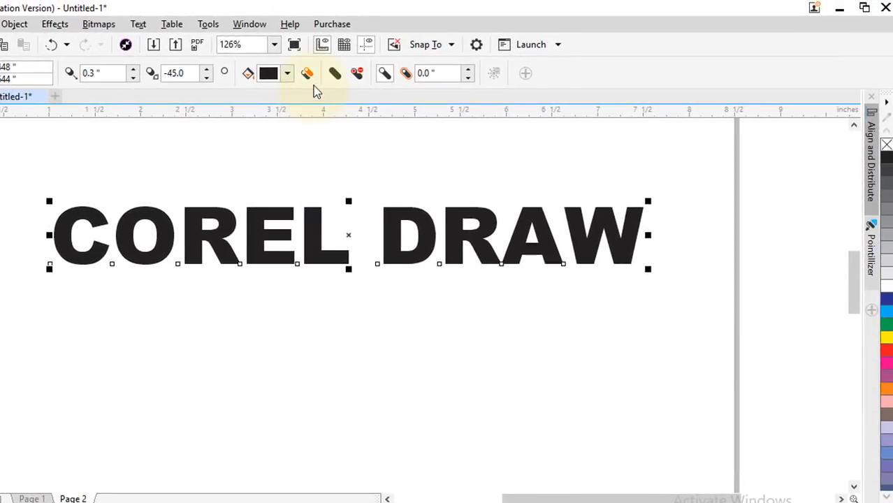
pyautogui.click(312, 78)
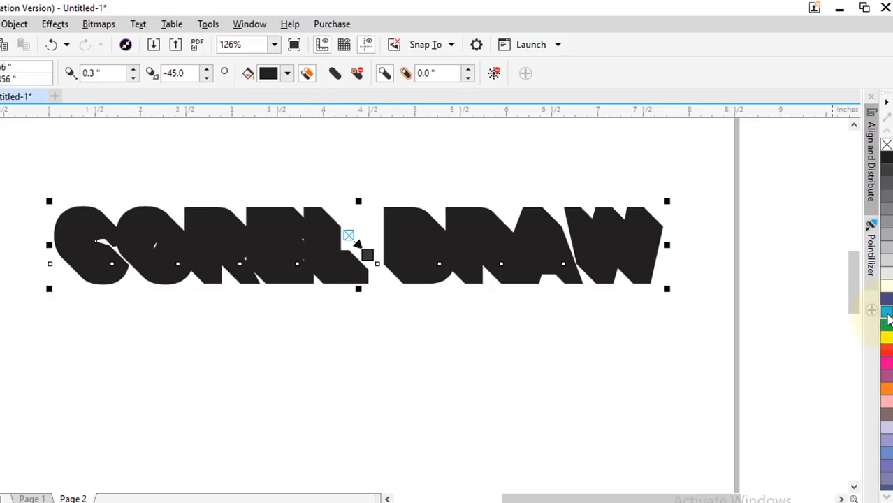
# Fill the text with cyan (C100 M0 Y0 K0) and recolour its block shadow dark maroon (C46 M90 Y66 K66).
pyautogui.click(887, 315)
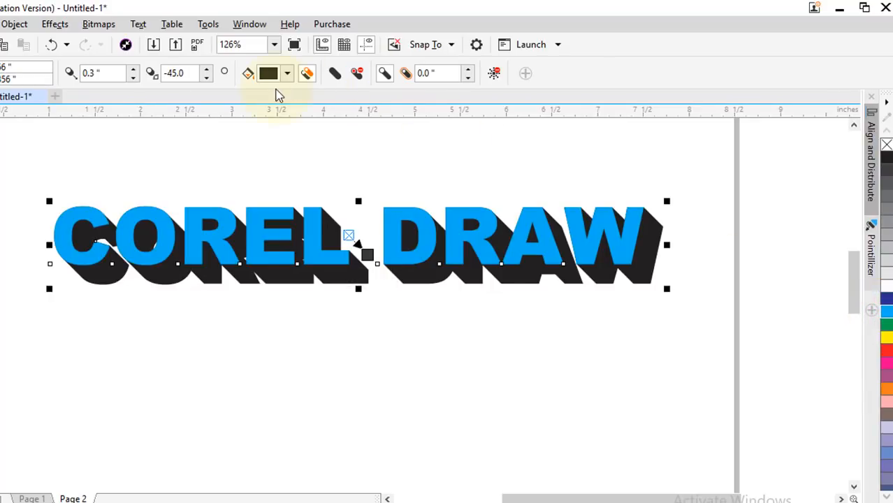
pyautogui.click(288, 75)
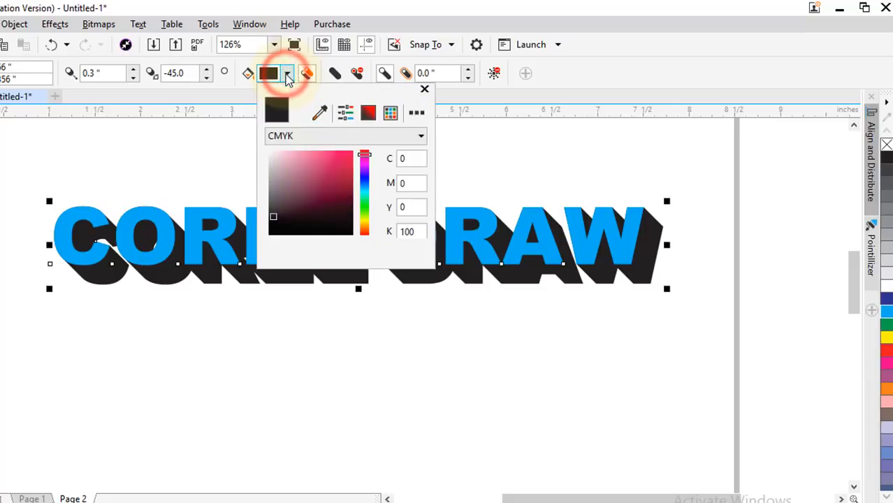
pyautogui.click(336, 165)
pyautogui.click(347, 202)
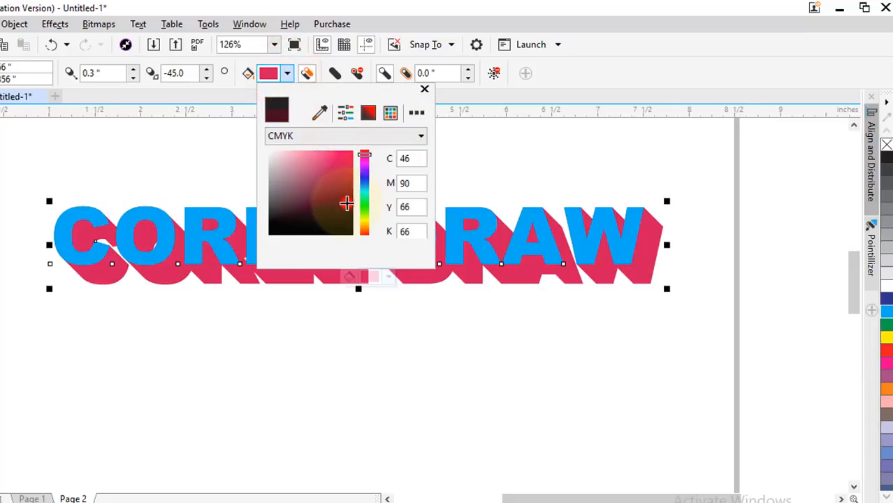
pyautogui.click(355, 371)
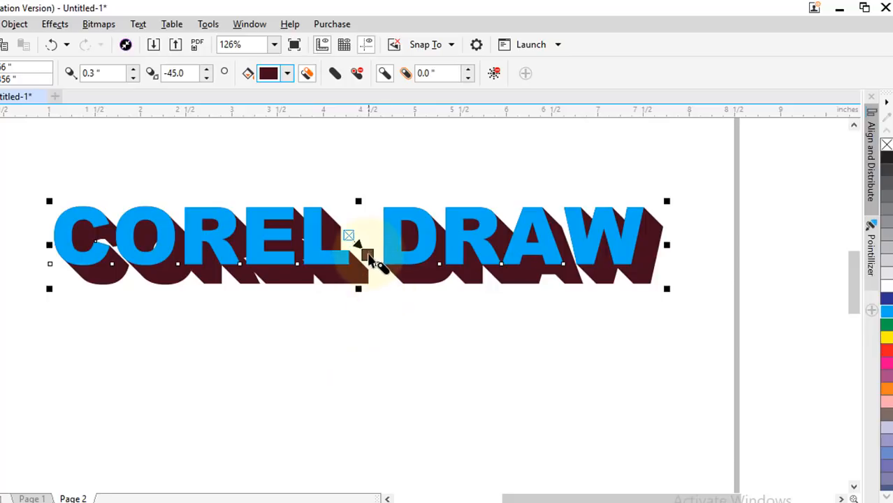
# Redirect the block shadow straight down at about 270° with a depth of about 0.158", and try removing its holes.
pyautogui.moveTo(369, 257)
pyautogui.mouseDown()
pyautogui.moveTo(362, 263)
pyautogui.moveTo(349, 252)
pyautogui.moveTo(356, 266)
pyautogui.mouseUp()
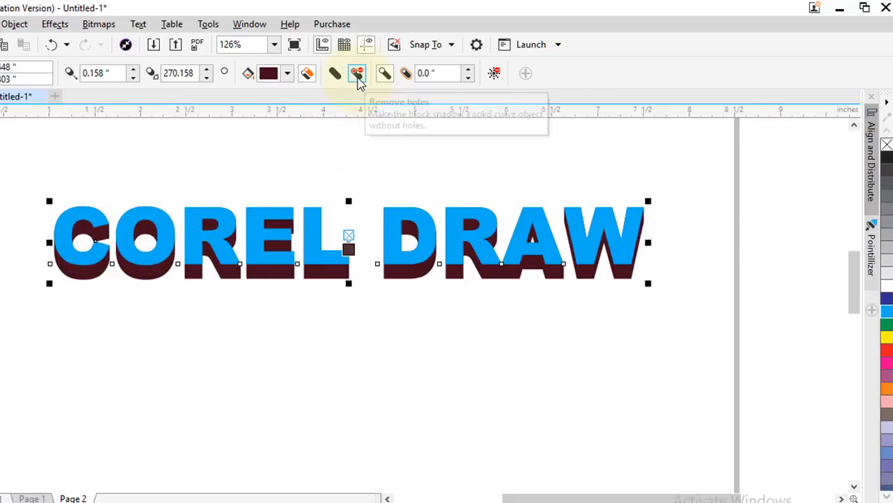
pyautogui.click(357, 75)
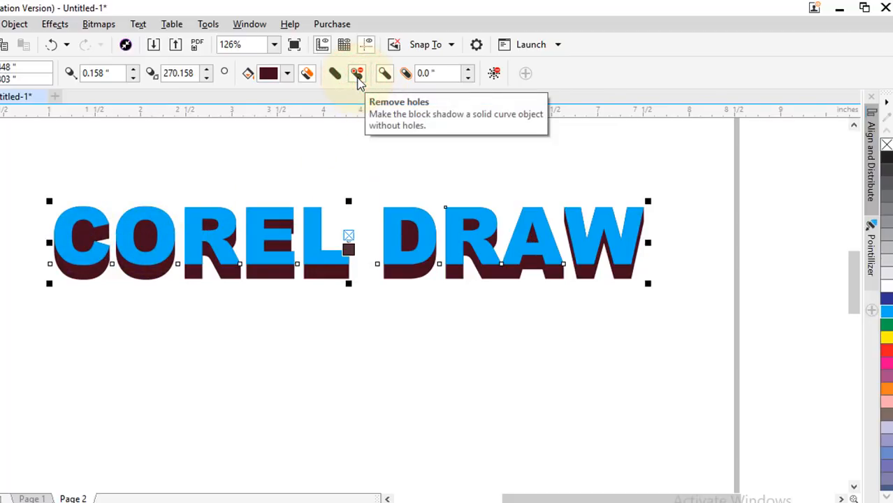
pyautogui.click(357, 76)
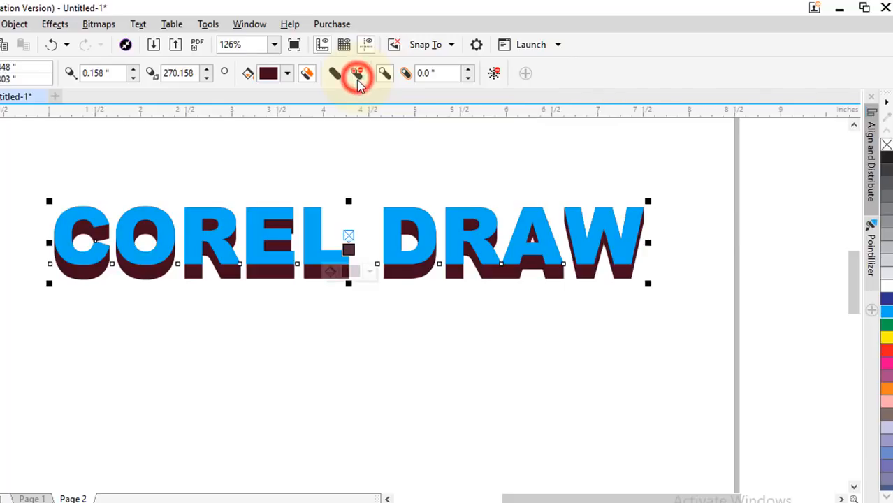
# Expand the block shadow around the letters by 0.05".
pyautogui.click(468, 72)
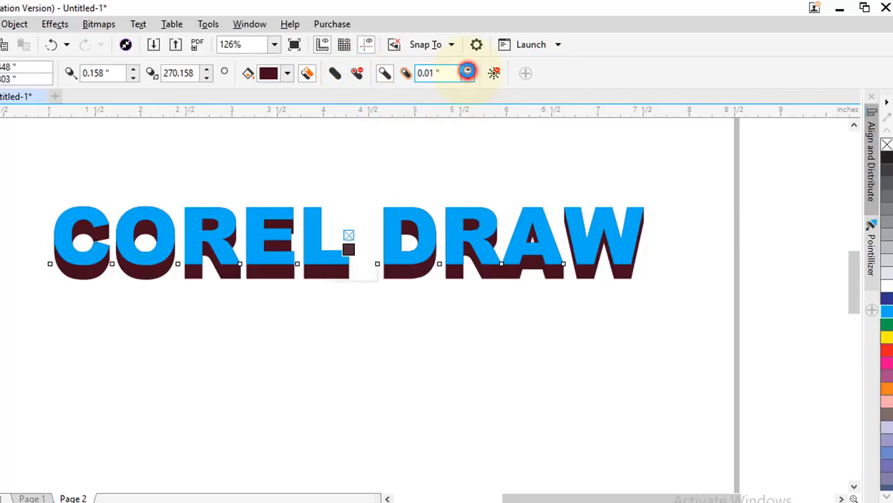
pyautogui.click(468, 71)
pyautogui.click(468, 71)
pyautogui.click(468, 71)
pyautogui.click(468, 71)
pyautogui.click(467, 70)
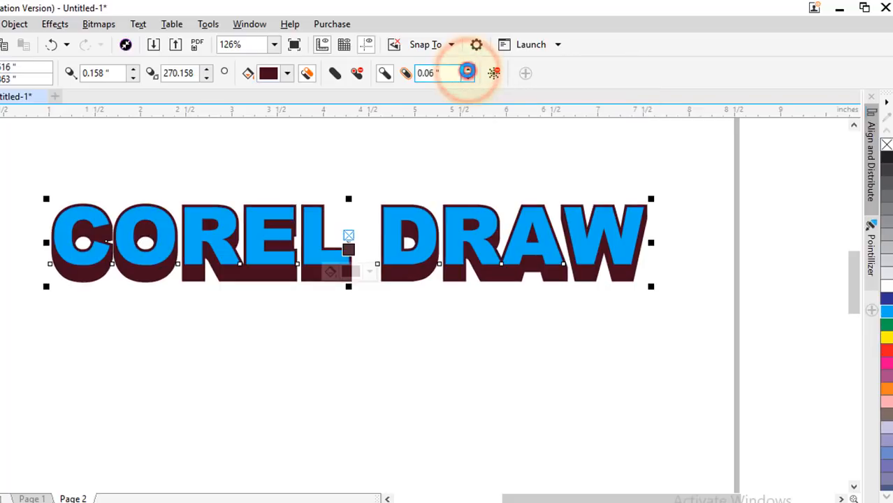
pyautogui.click(467, 76)
pyautogui.click(467, 76)
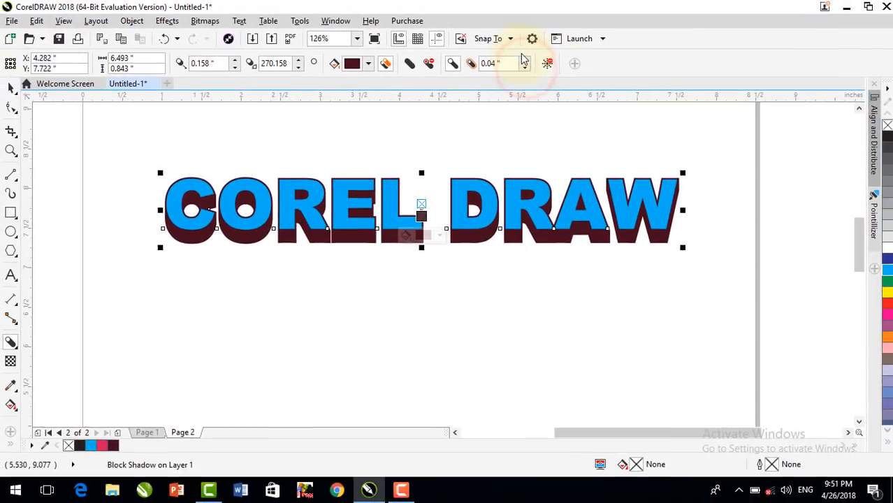
pyautogui.click(495, 65)
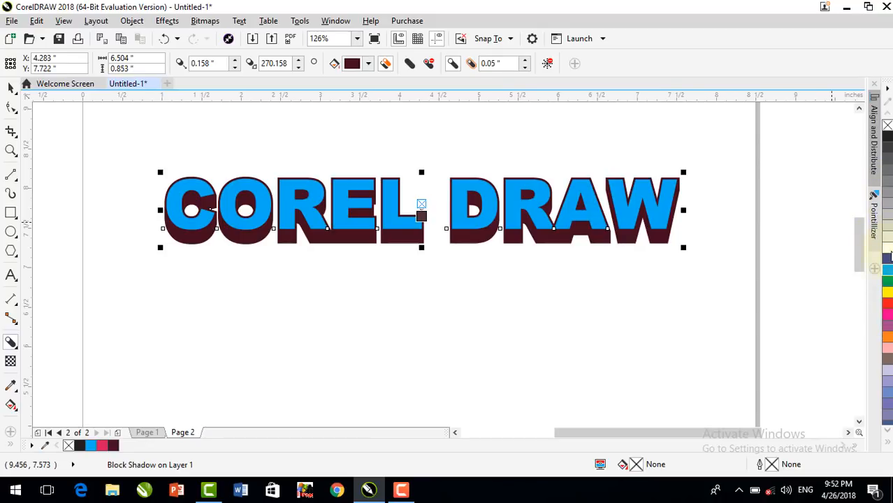
# Give the "COREL DRAW" letters a white outline and move the text with its shadow up near the page's upper edge.
pyautogui.rightClick(888, 250)
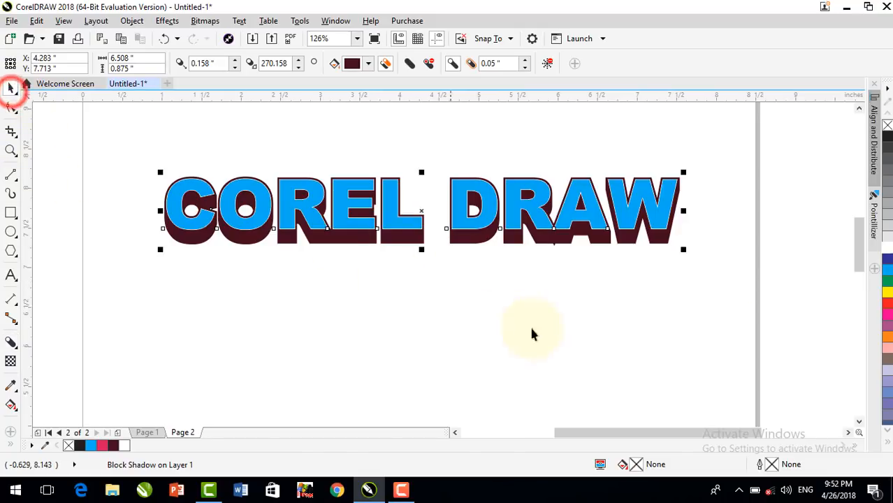
pyautogui.click(561, 340)
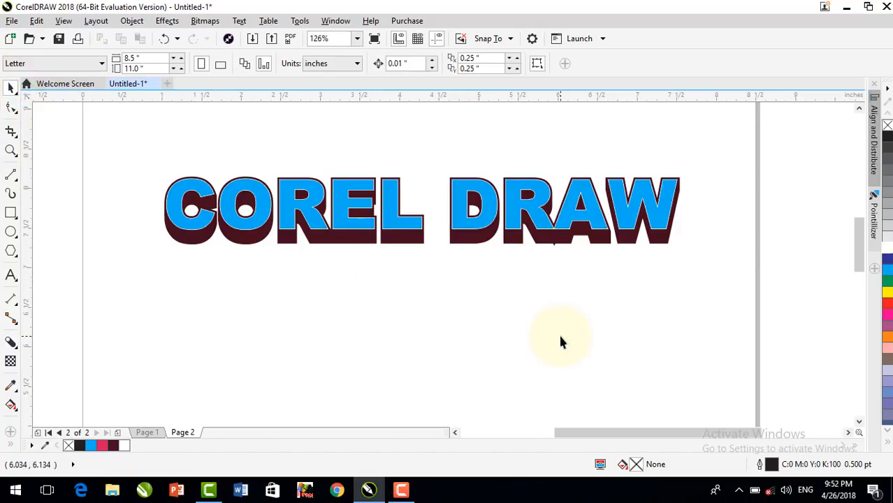
pyautogui.scroll(-2, 559, 333)
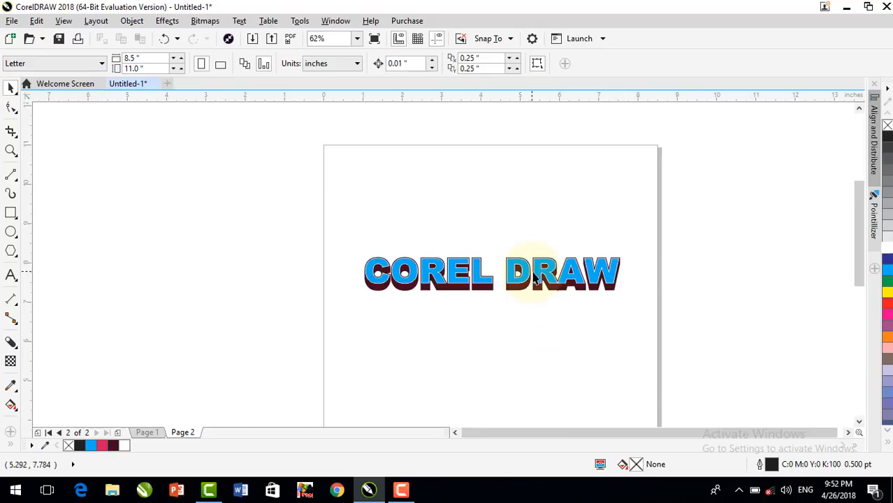
pyautogui.moveTo(534, 278); pyautogui.dragTo(532, 201)
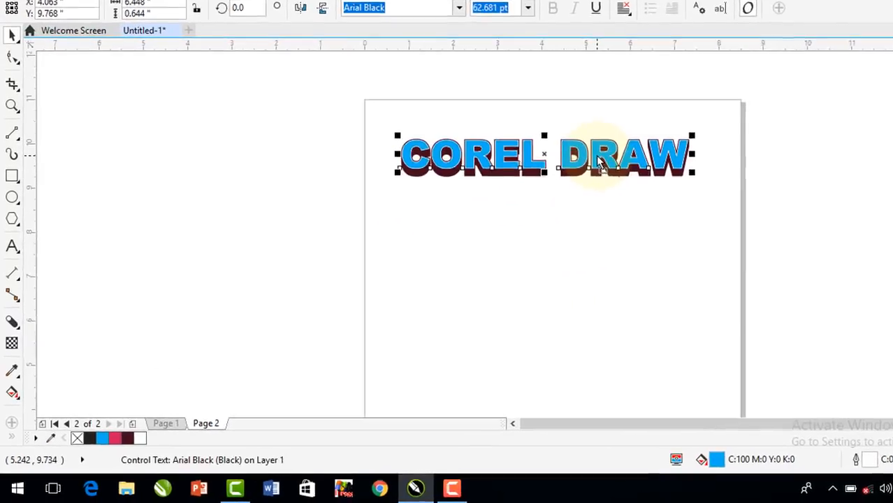
pyautogui.click(622, 249)
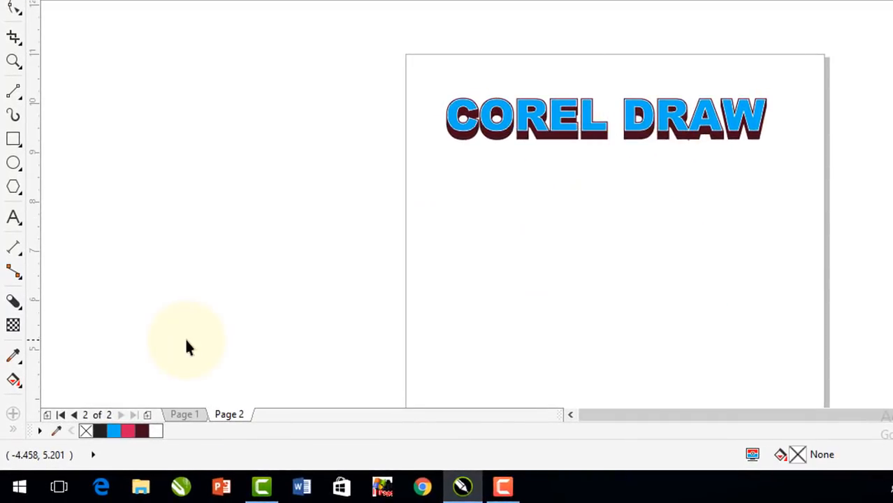
# Draw a block of parallel lines about 3.8 by 2.8 inches below the text with the Impact tool.
pyautogui.click(16, 185)
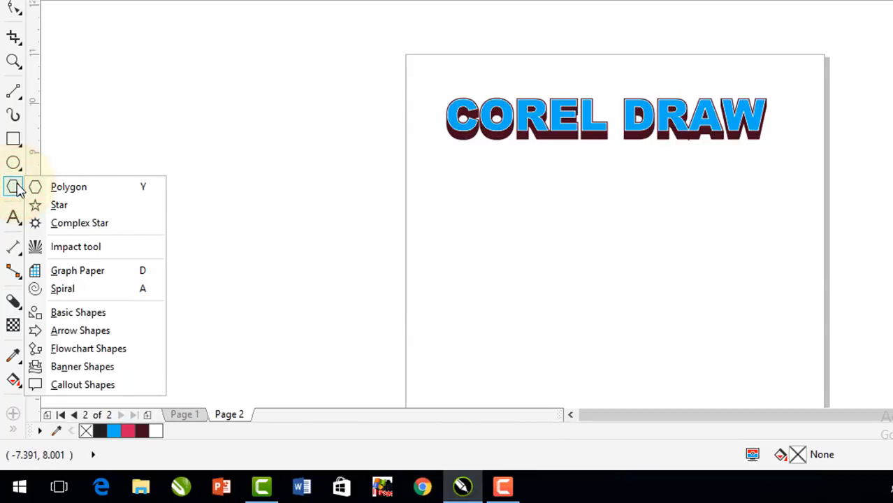
pyautogui.click(91, 252)
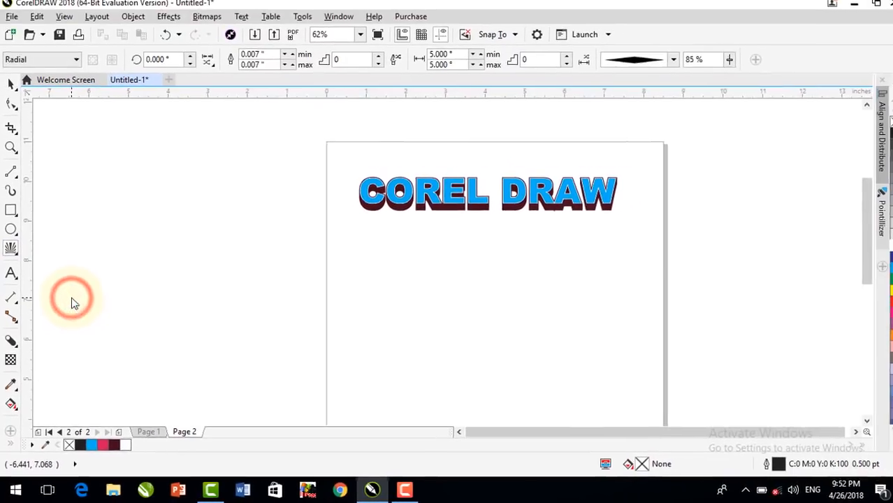
pyautogui.click(49, 64)
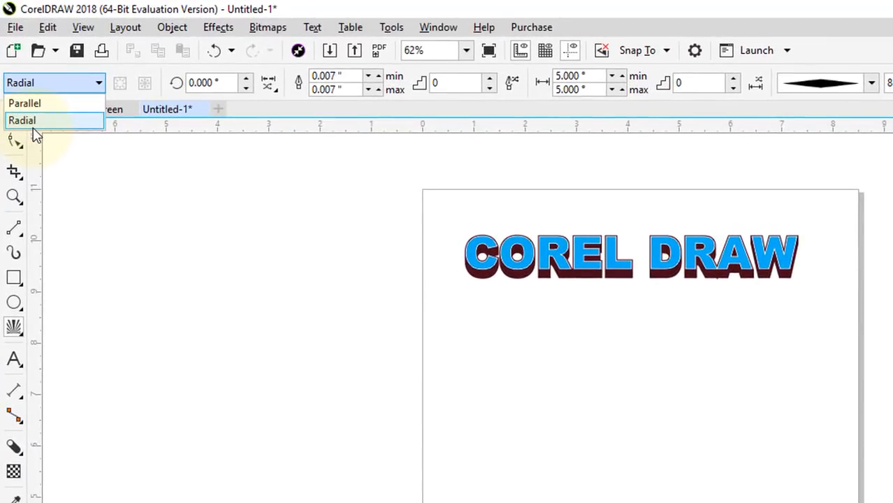
pyautogui.click(31, 105)
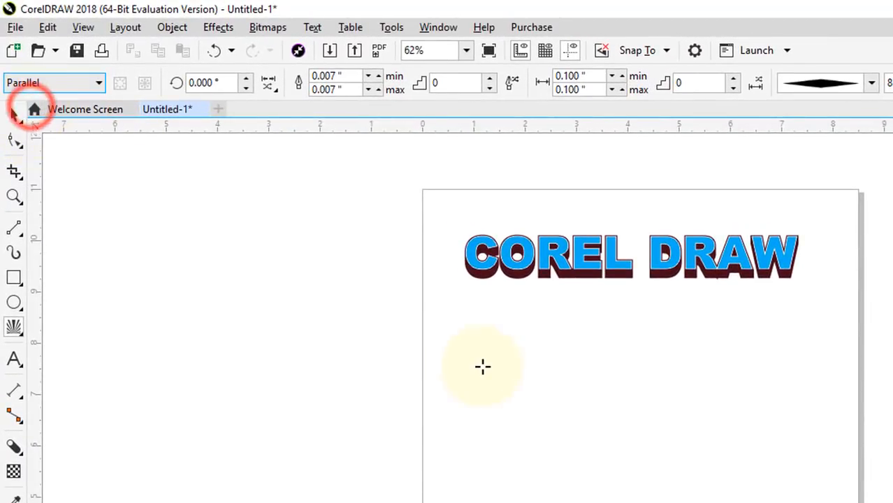
pyautogui.moveTo(477, 345); pyautogui.dragTo(673, 487)
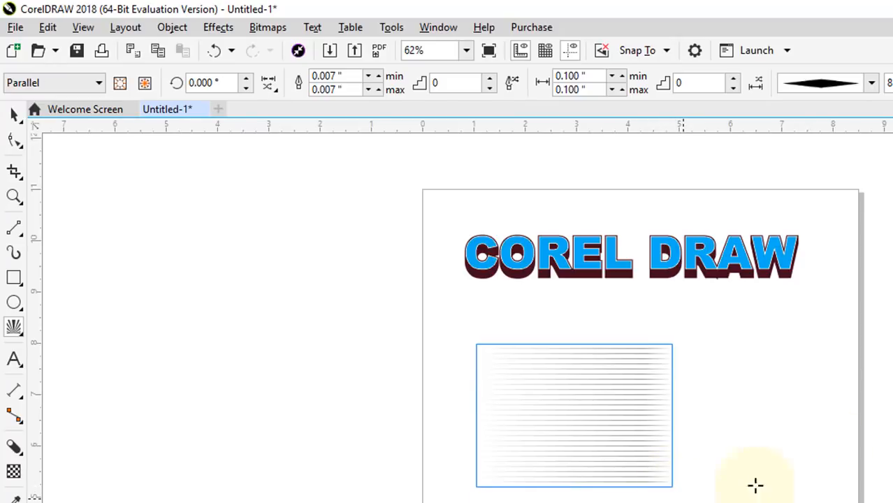
# Try the oval line style on the parallel impact lines and settle on the wedge style that tapers at one end.
pyautogui.click(873, 83)
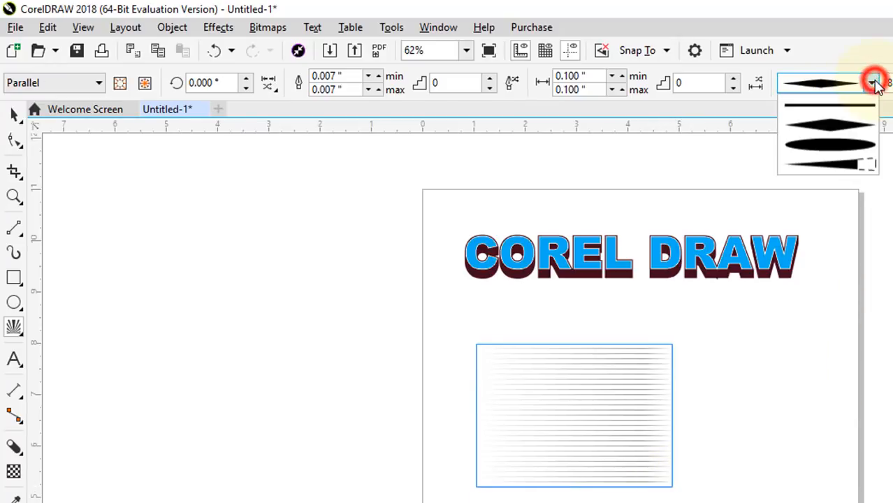
pyautogui.click(861, 157)
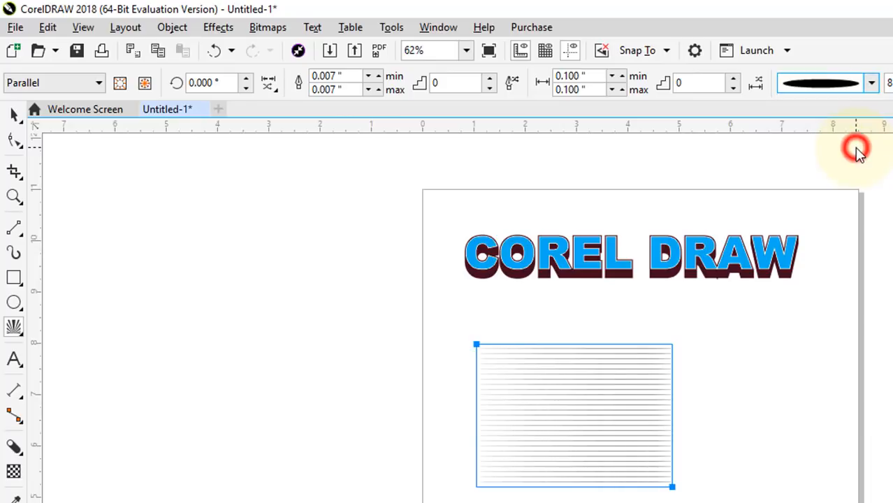
pyautogui.click(13, 196)
pyautogui.moveTo(475, 327); pyautogui.dragTo(727, 500)
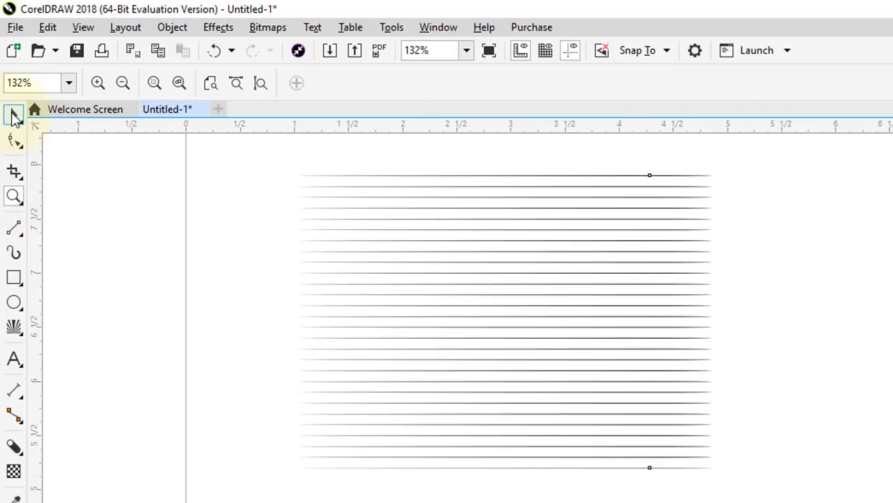
pyautogui.click(14, 115)
pyautogui.click(821, 84)
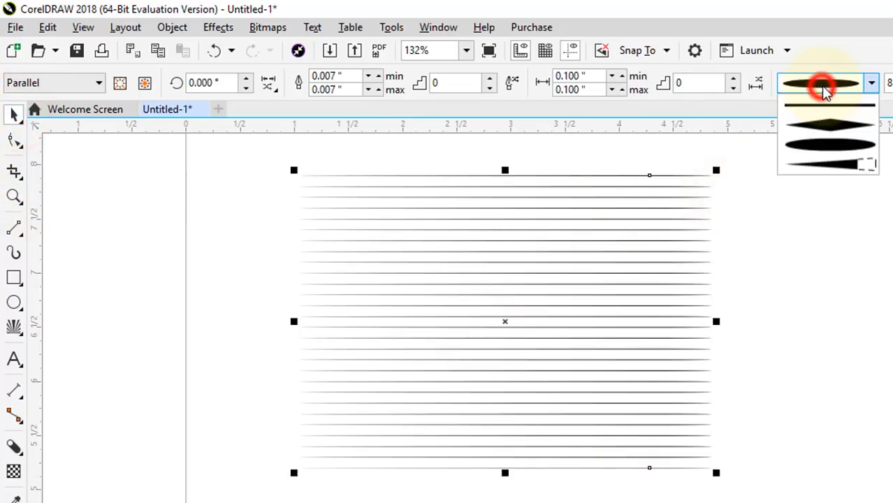
pyautogui.click(765, 151)
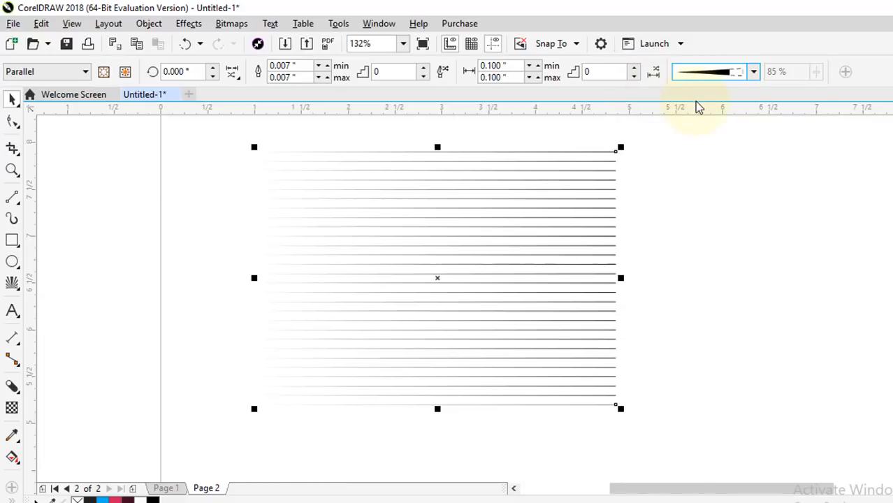
# Increase the minimum and maximum line width of the parallel impact lines to 0.057".
pyautogui.click(327, 65)
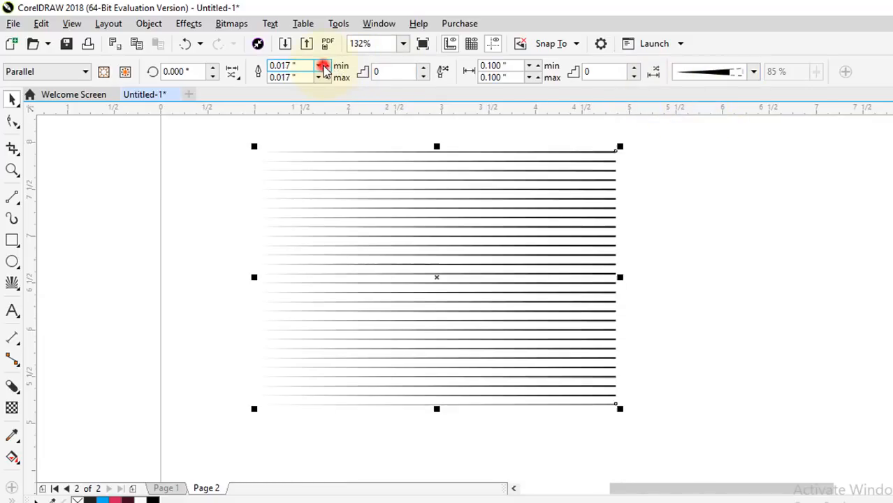
pyautogui.click(327, 65)
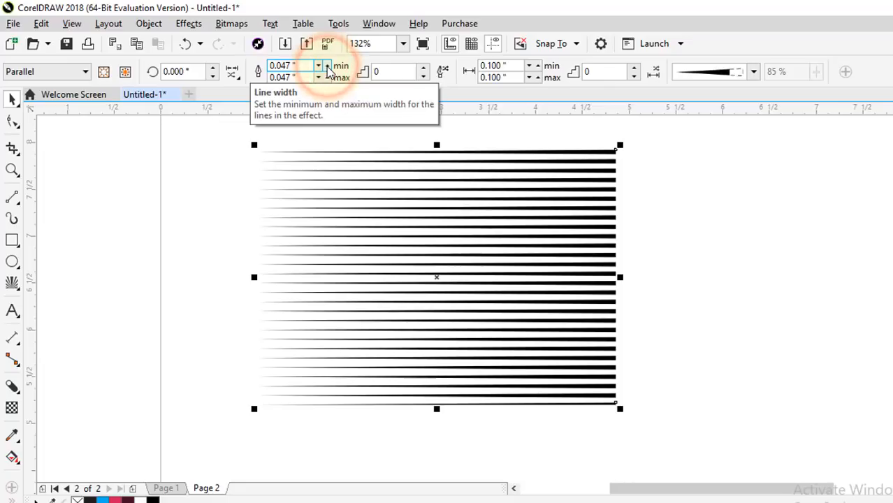
pyautogui.click(327, 65)
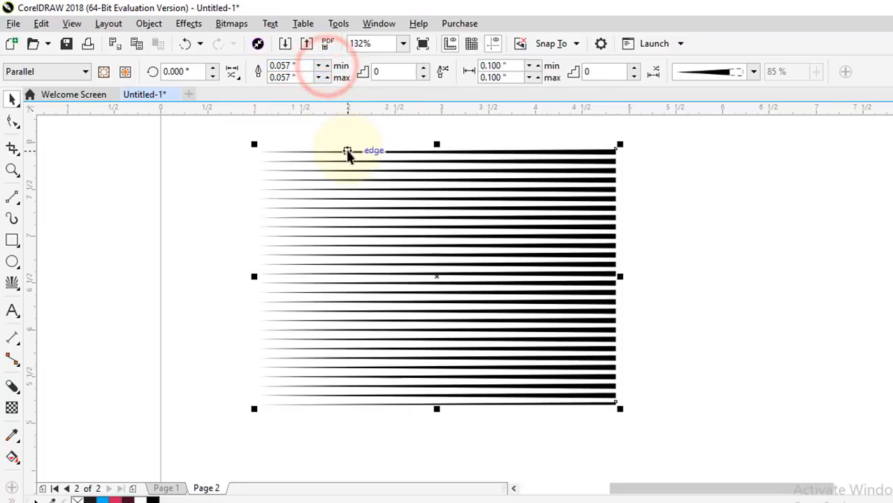
# Try a 15° rotation on the parallel impact lines and settle on an angle of -30°.
pyautogui.click(213, 69)
pyautogui.click(213, 68)
pyautogui.click(213, 68)
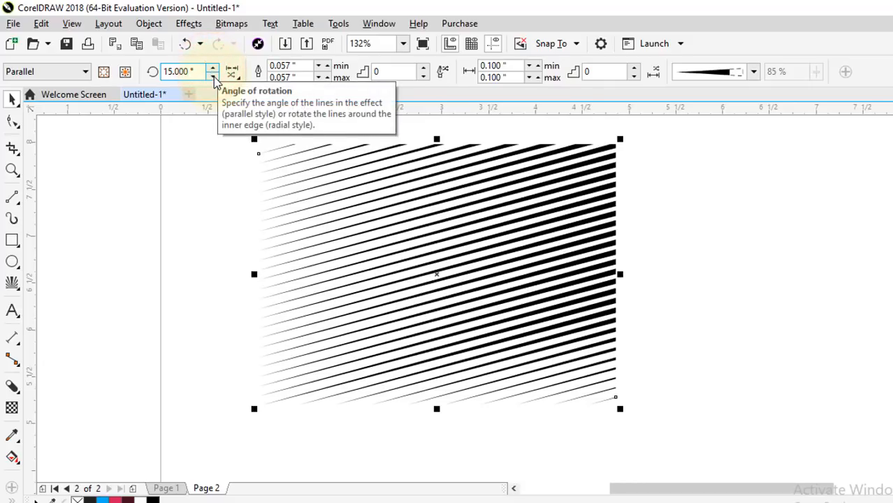
pyautogui.click(213, 76)
pyautogui.click(213, 76)
pyautogui.click(214, 77)
pyautogui.click(214, 77)
pyautogui.click(213, 77)
pyautogui.click(213, 77)
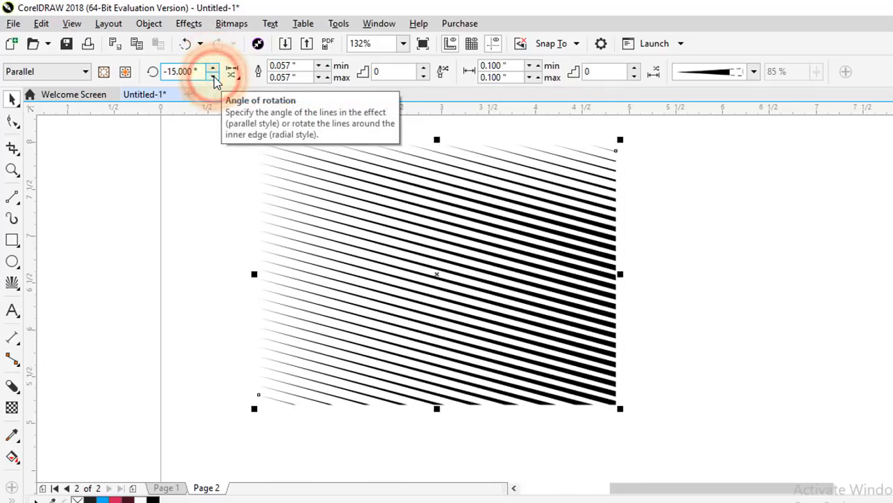
pyautogui.click(213, 77)
pyautogui.click(213, 77)
pyautogui.click(213, 76)
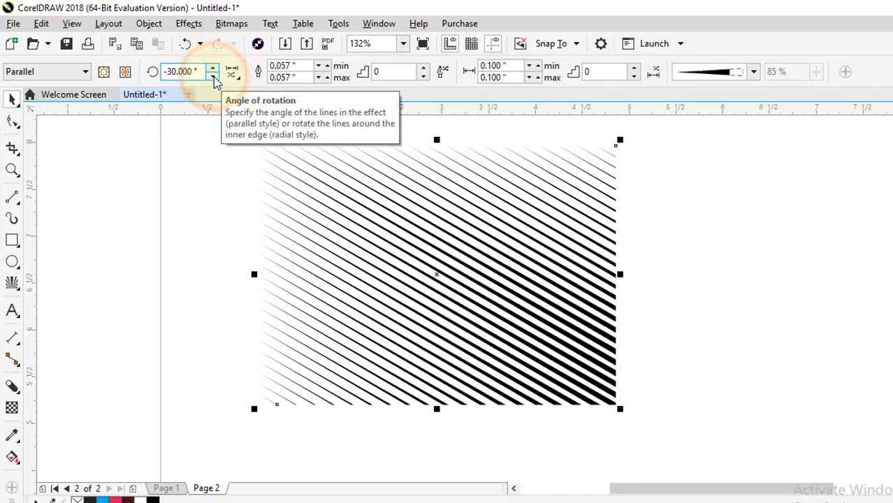
# Apply the diamond line style to the parallel lines, trying the widest point at 50% and settling on 20%.
pyautogui.click(753, 71)
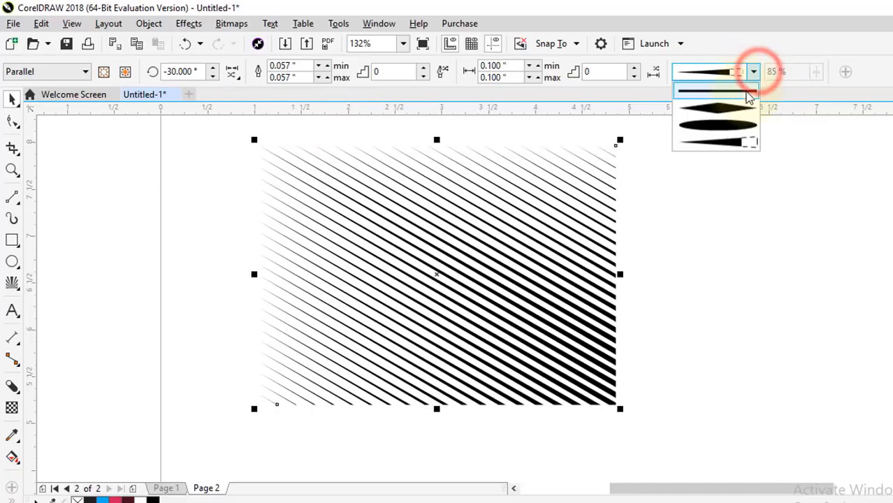
pyautogui.click(727, 106)
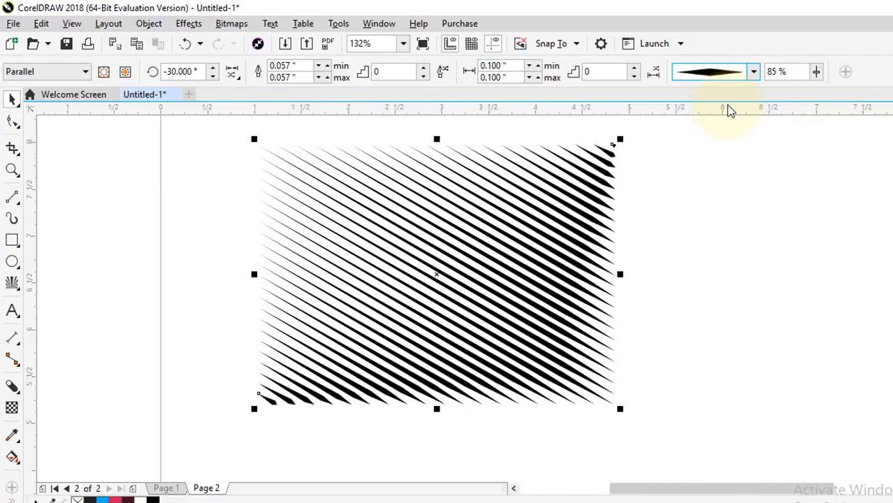
pyautogui.click(793, 71)
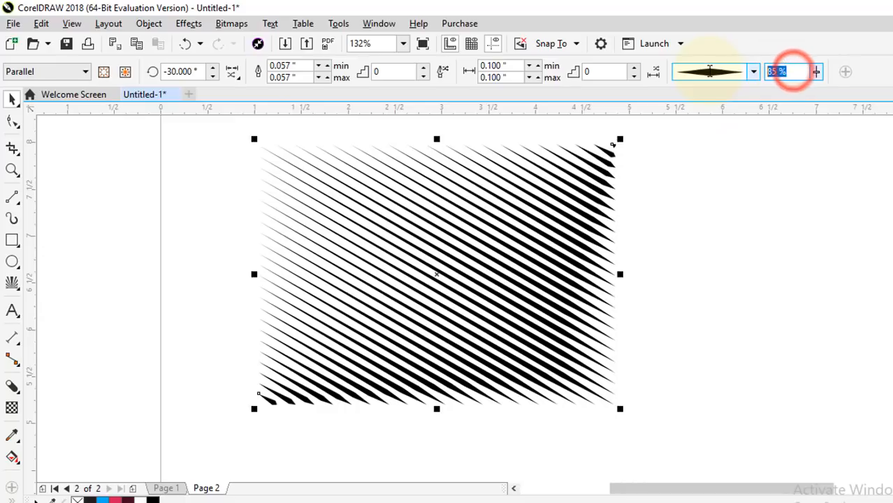
pyautogui.write('50')
pyautogui.press('Return')
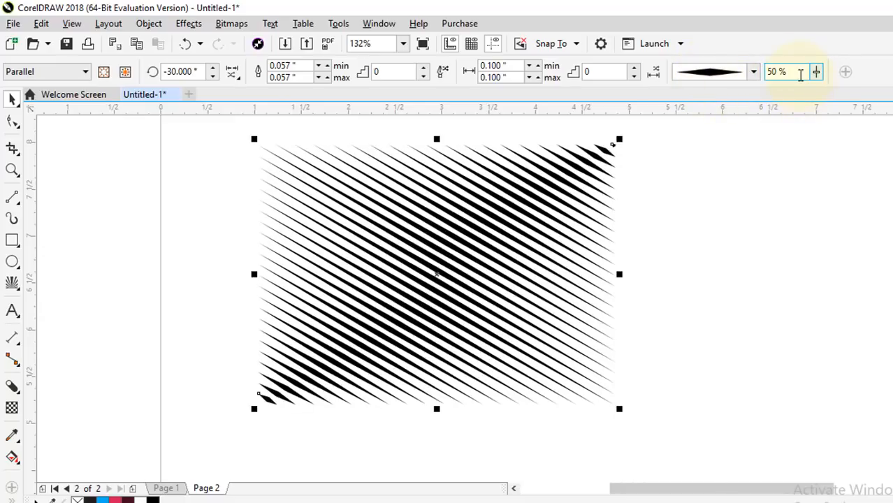
pyautogui.click(800, 72)
pyautogui.write('2')
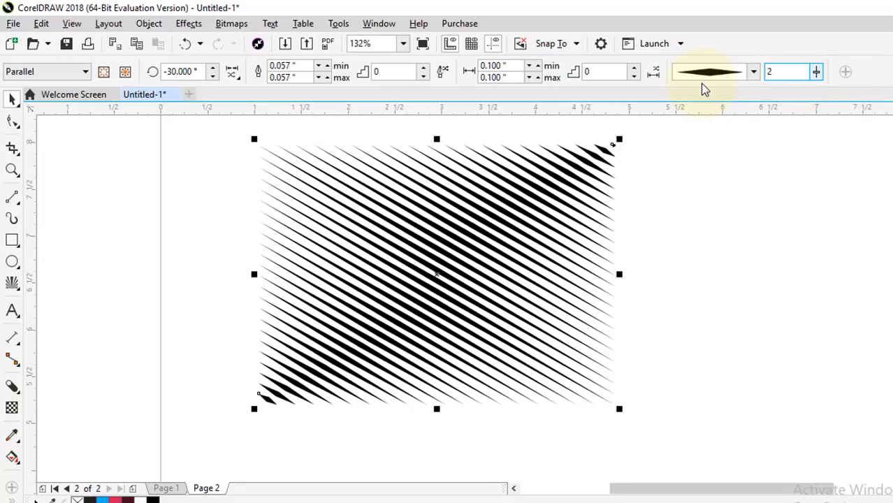
pyautogui.write('0')
pyautogui.press('Return')
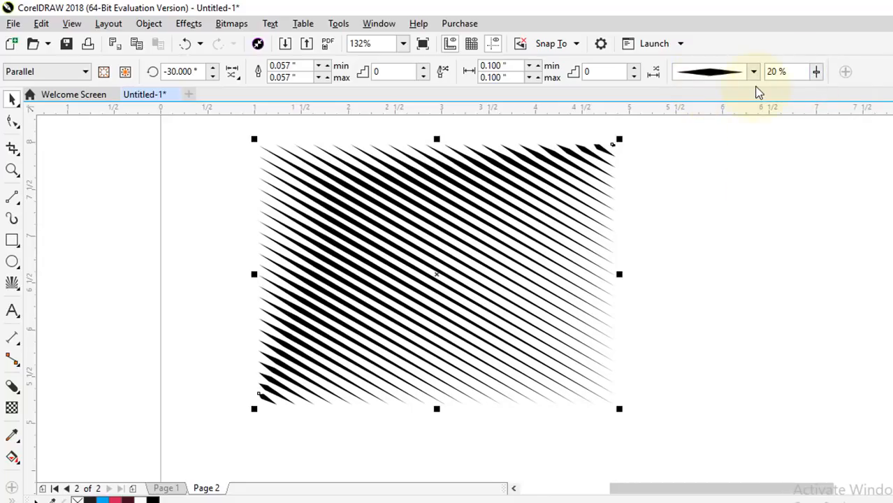
# Scale the parallel line pattern down to about 2 by 1.5 inches, keeping its upper-left corner in place.
pyautogui.click(723, 210)
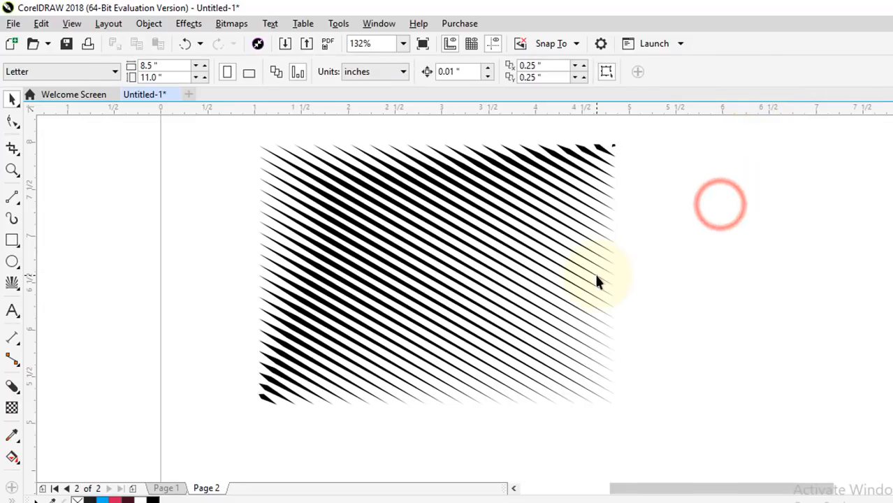
pyautogui.scroll(-2, 594, 272)
pyautogui.click(550, 293)
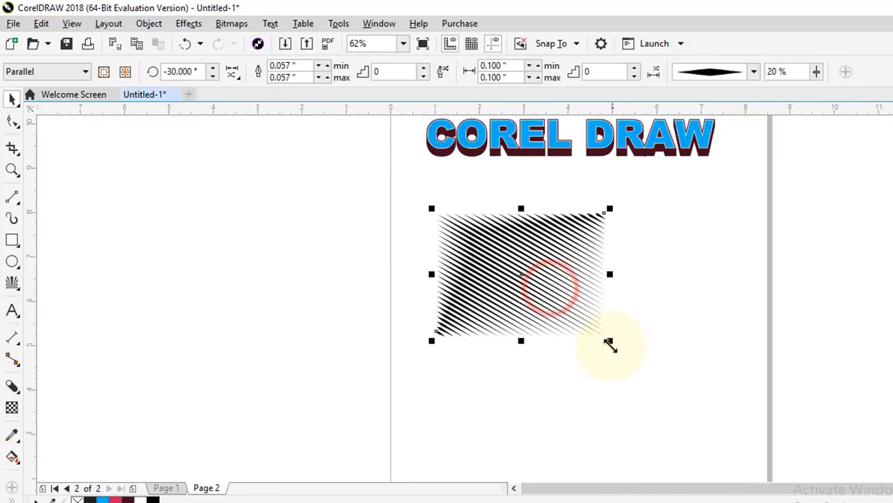
pyautogui.moveTo(609, 341)
pyautogui.mouseDown()
pyautogui.moveTo(582, 309)
pyautogui.moveTo(533, 284)
pyautogui.mouseUp()
pyautogui.click(629, 332)
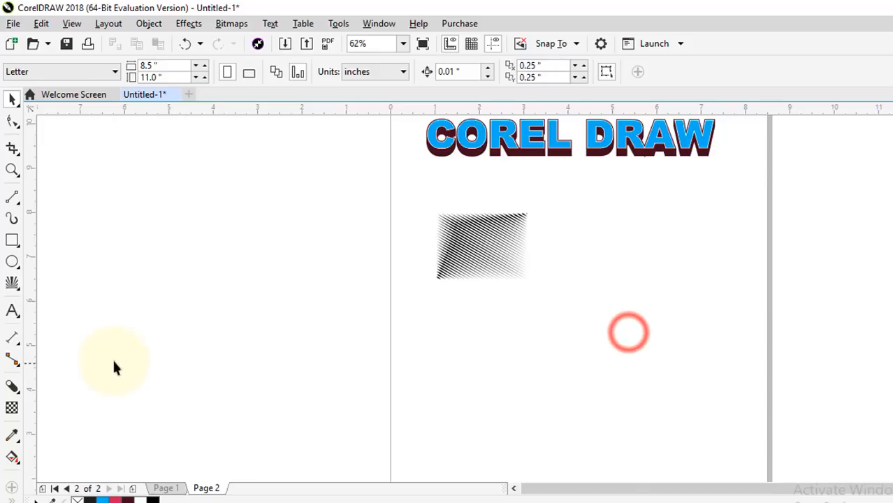
# Draw a radial Impact tool burst about 1.8 inches across beside the parallel line pattern.
pyautogui.click(13, 282)
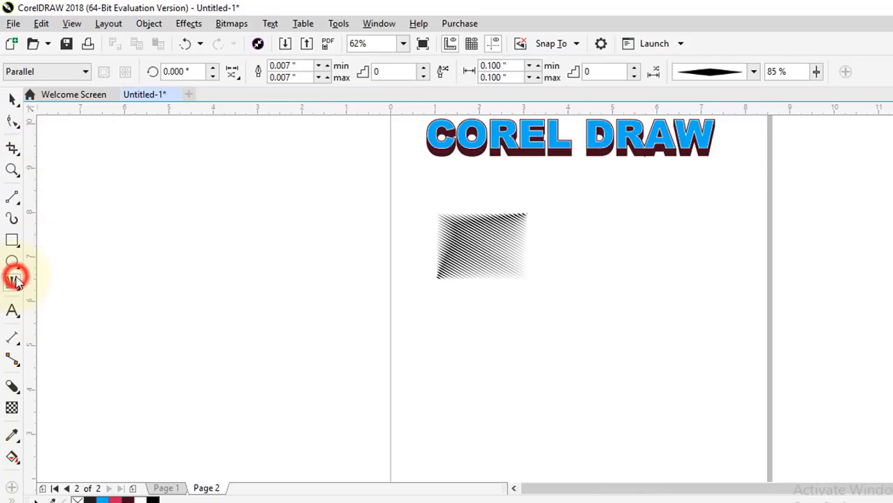
pyautogui.click(57, 76)
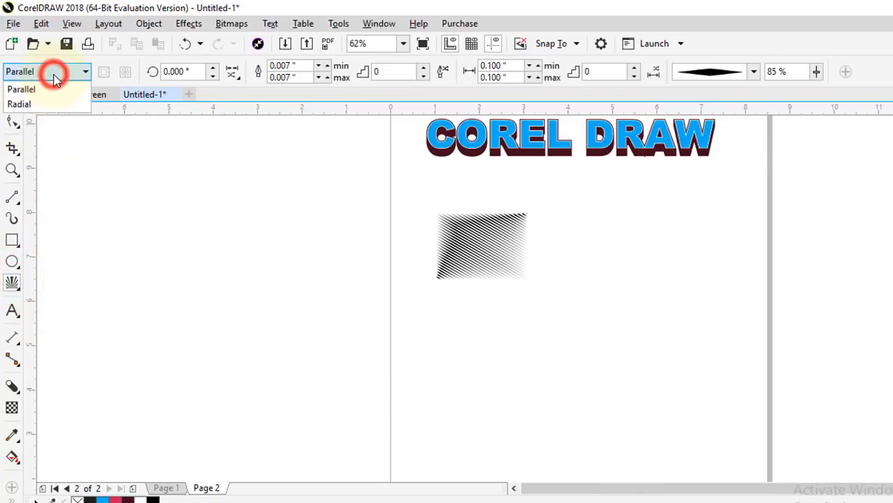
pyautogui.click(27, 106)
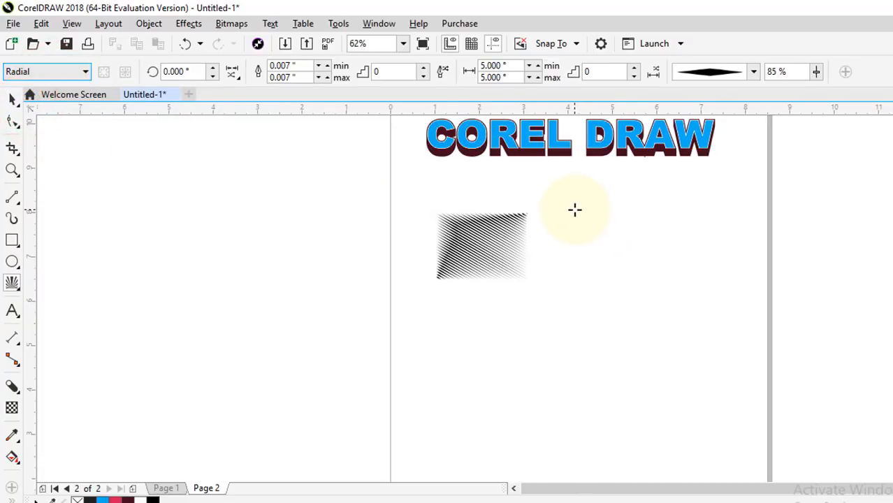
pyautogui.moveTo(574, 210); pyautogui.dragTo(593, 250)
pyautogui.click(14, 100)
# Give the radial burst the tapered wedge line style and a minimum and maximum line width of 0.047".
pyautogui.click(11, 171)
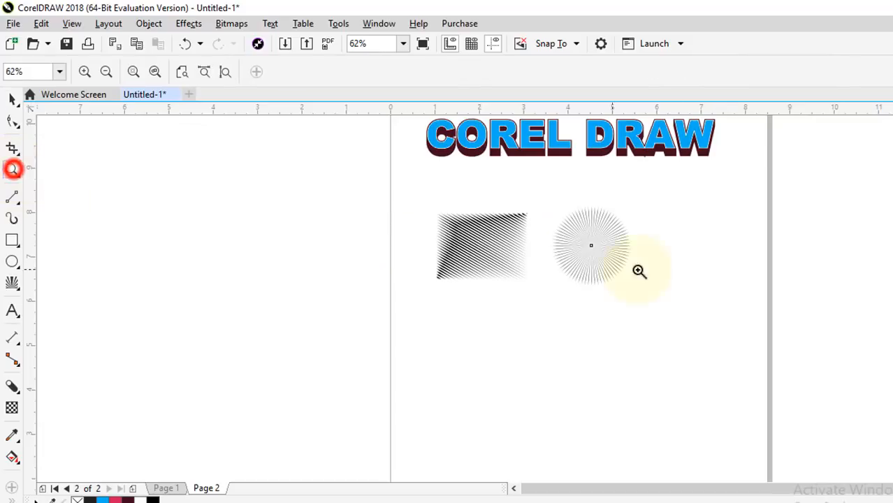
pyautogui.moveTo(514, 202); pyautogui.dragTo(717, 322)
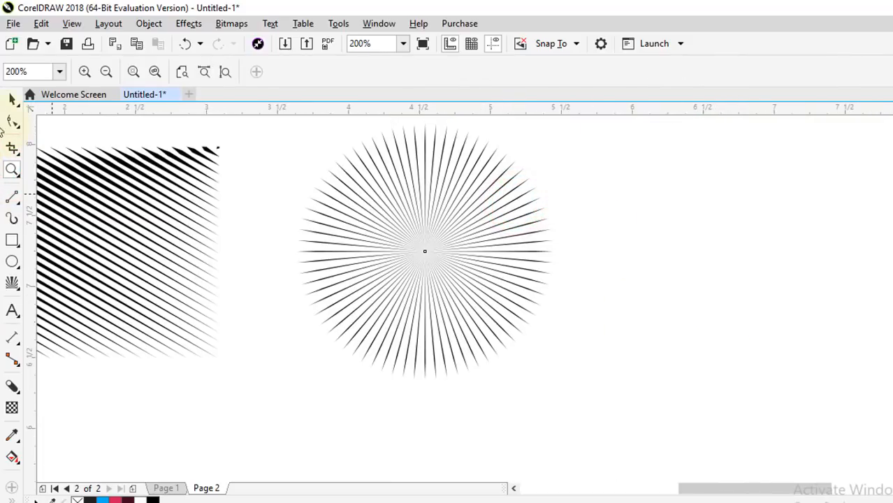
pyautogui.click(14, 99)
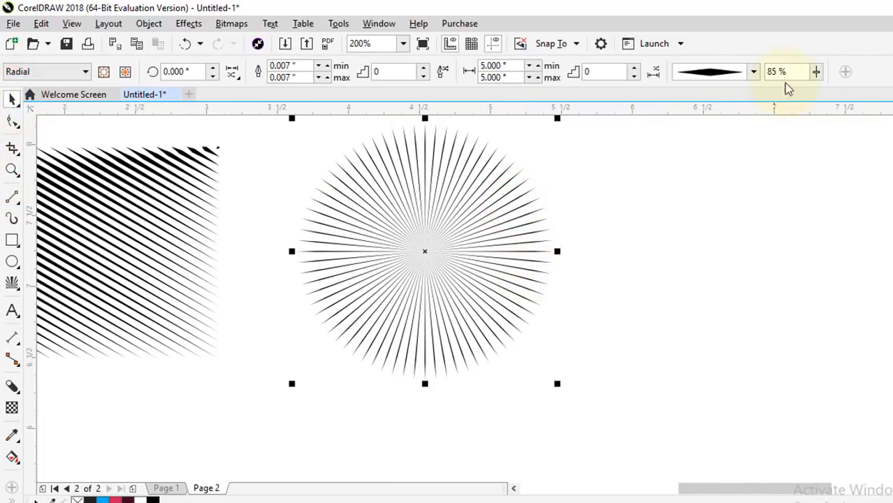
pyautogui.click(753, 72)
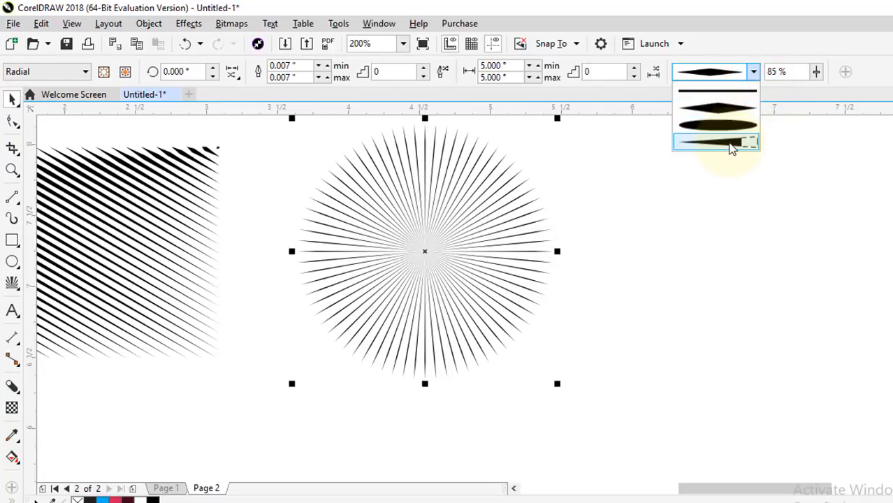
pyautogui.click(730, 143)
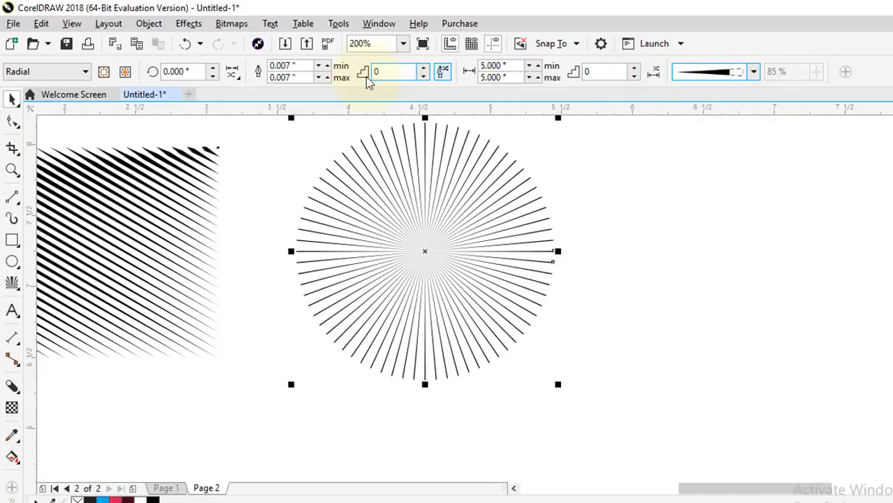
pyautogui.click(326, 66)
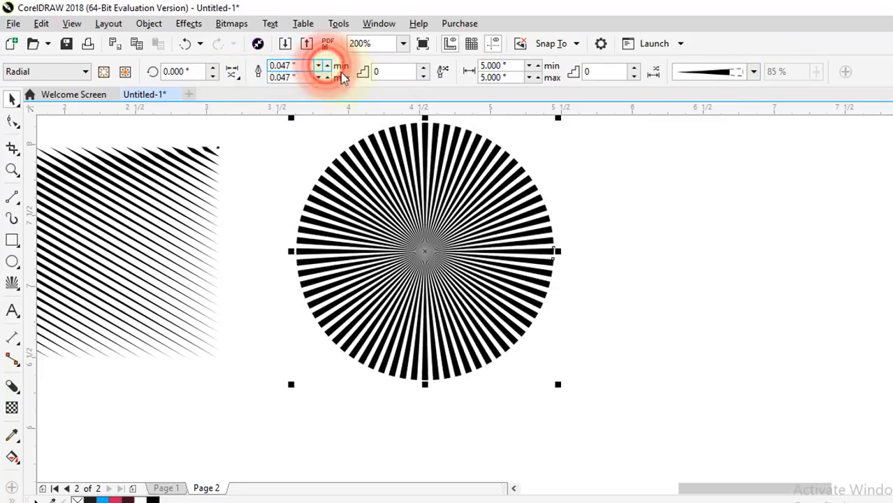
# Colour the radial burst dark blue and apply the diamond line style, trying the widest point at 20% and settling on 50%.
pyautogui.click(753, 70)
pyautogui.click(727, 102)
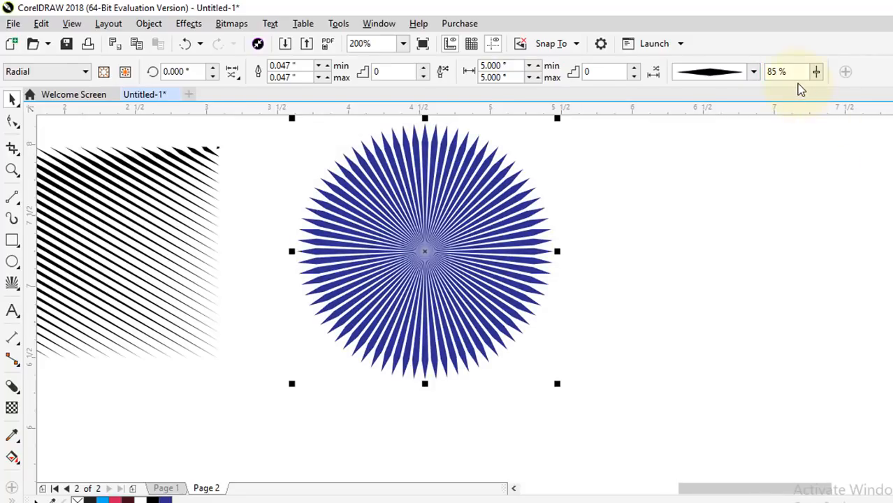
pyautogui.write('20')
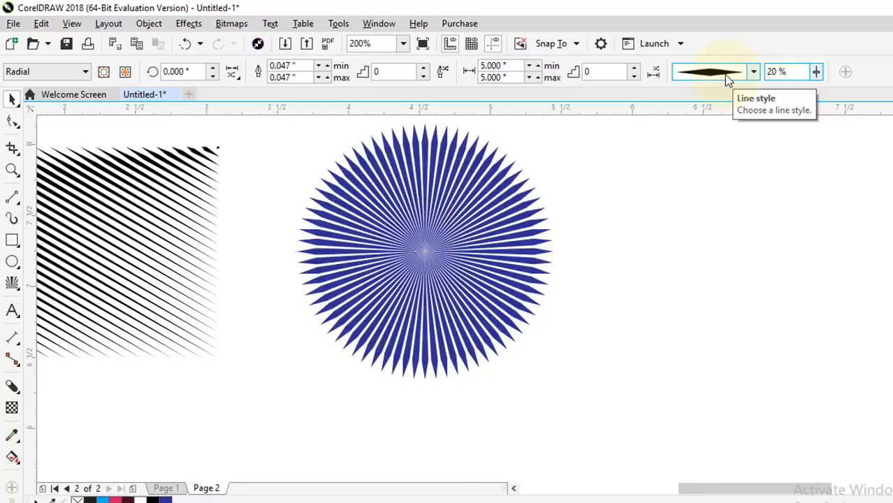
pyautogui.press('Return')
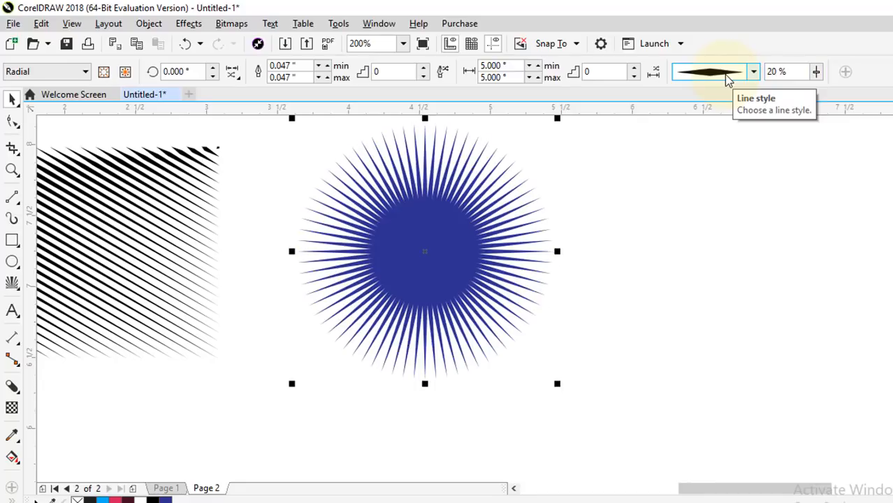
pyautogui.click(782, 72)
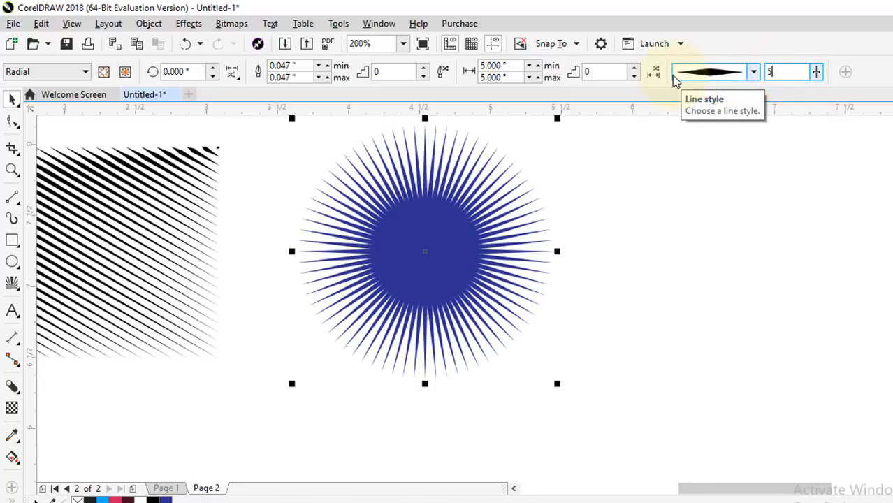
pyautogui.press('Return')
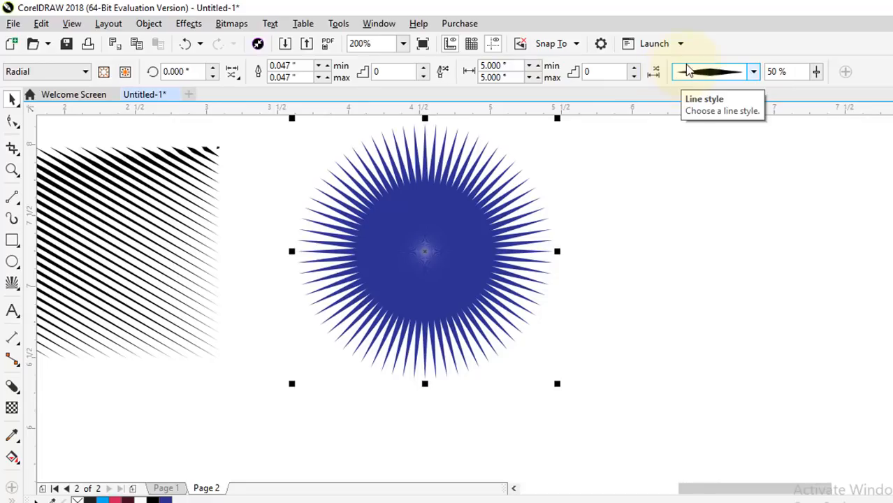
# Change the line style of the radial burst to the oval shape and deselect it.
pyautogui.click(753, 73)
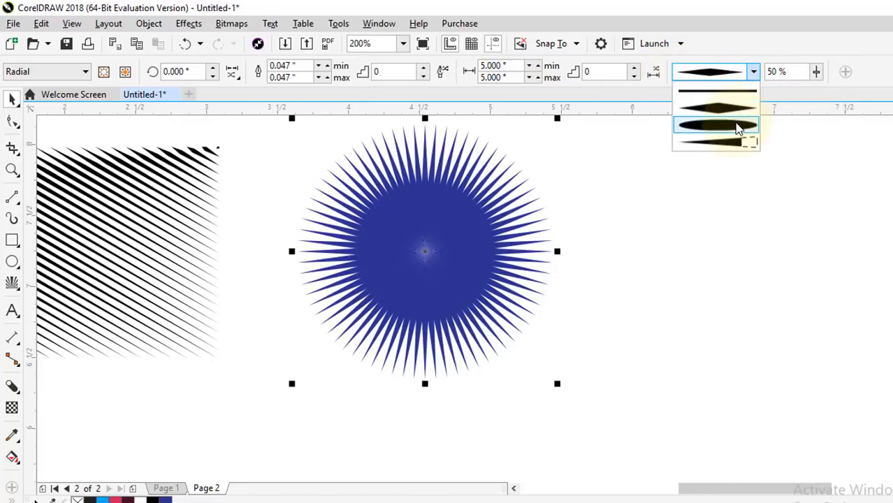
pyautogui.click(737, 126)
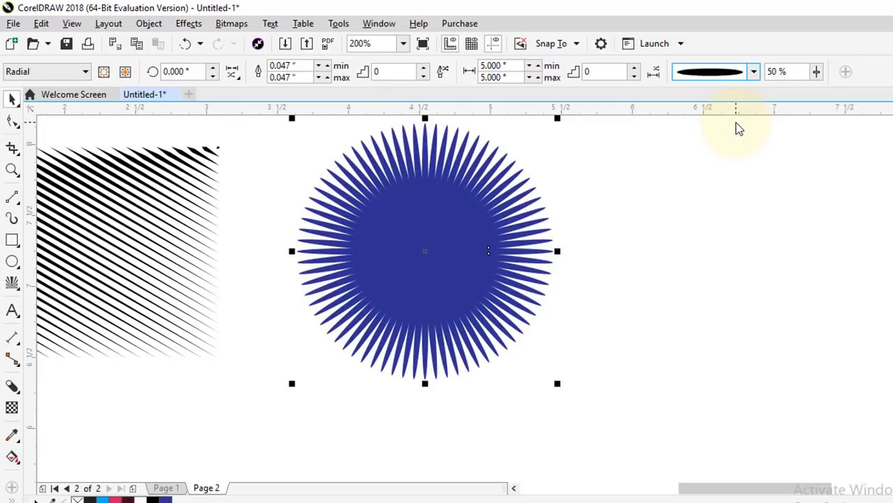
pyautogui.click(674, 187)
pyautogui.scroll(-2, 674, 186)
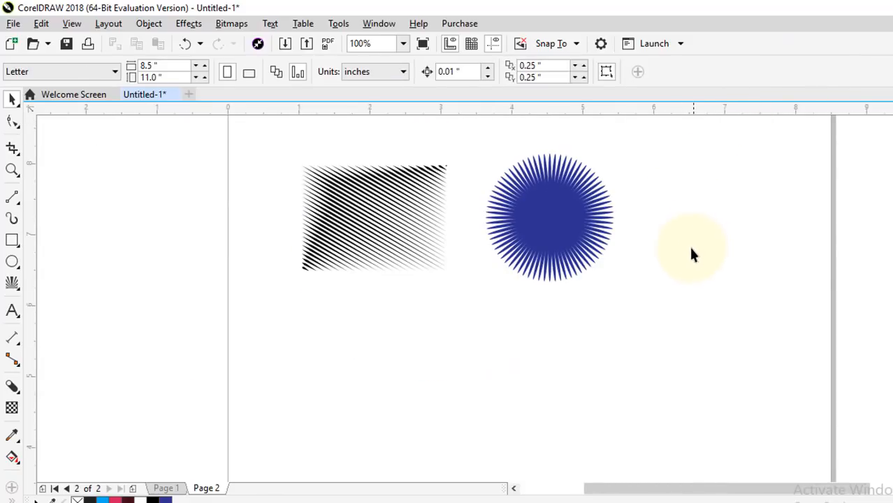
pyautogui.click(682, 250)
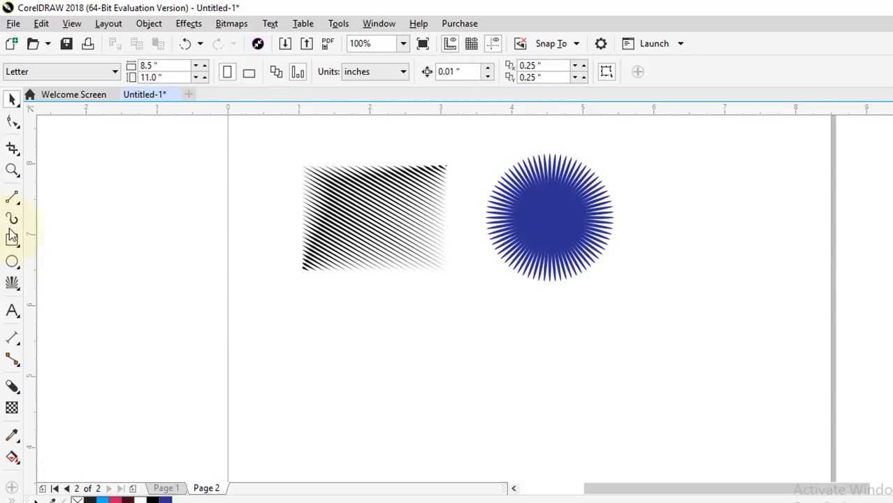
# Draw a nine-node zigzag of straight segments with the Bézier tool below the two Impact patterns, about 5.6 inches wide.
pyautogui.click(13, 200)
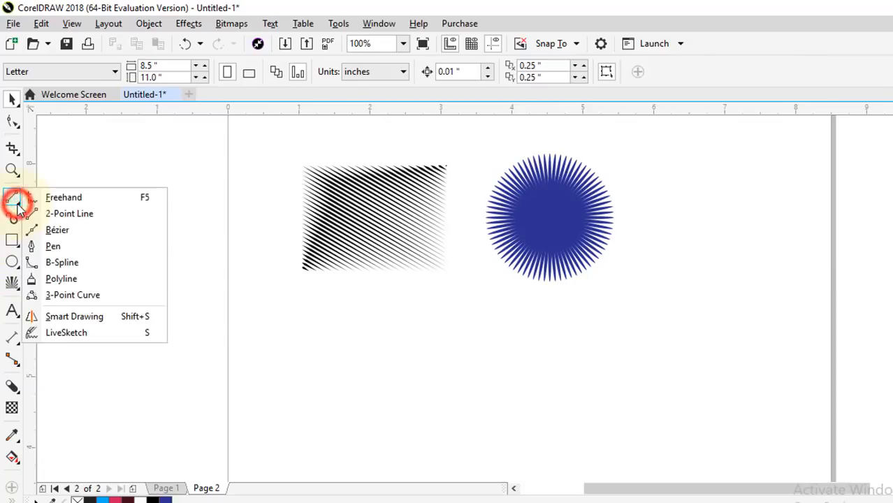
pyautogui.click(46, 233)
pyautogui.click(305, 423)
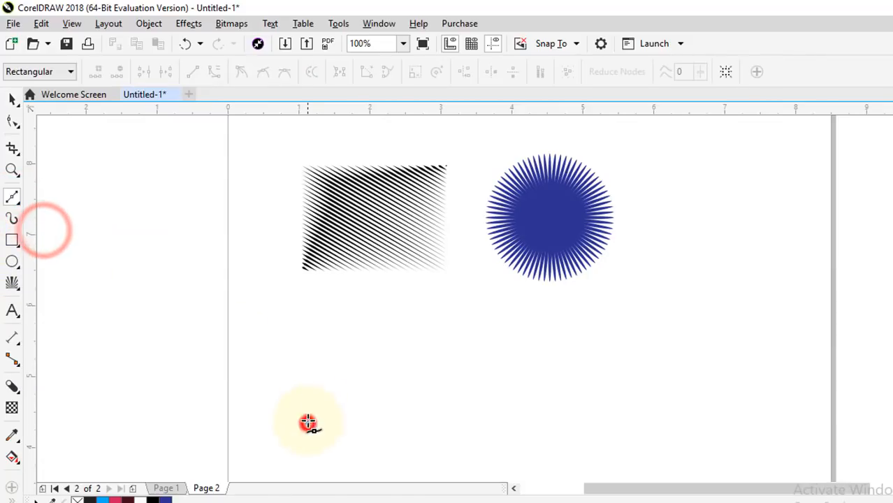
pyautogui.click(350, 366)
pyautogui.click(393, 411)
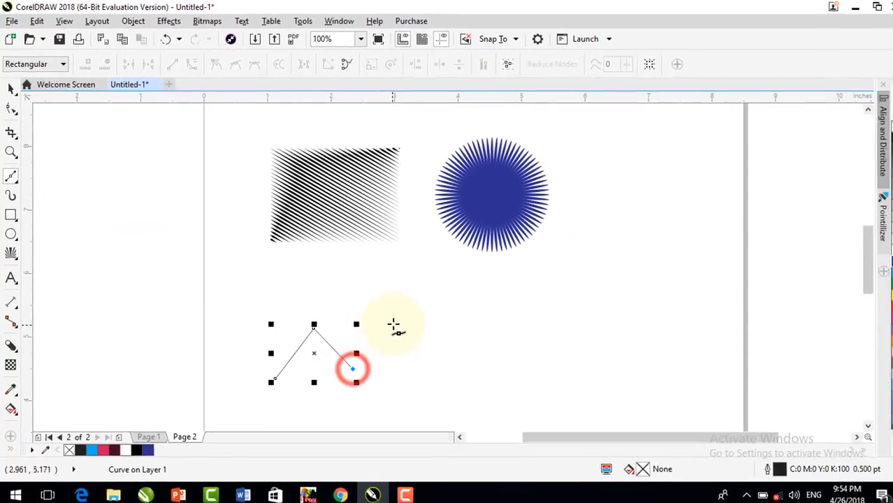
pyautogui.click(447, 333)
pyautogui.click(435, 362)
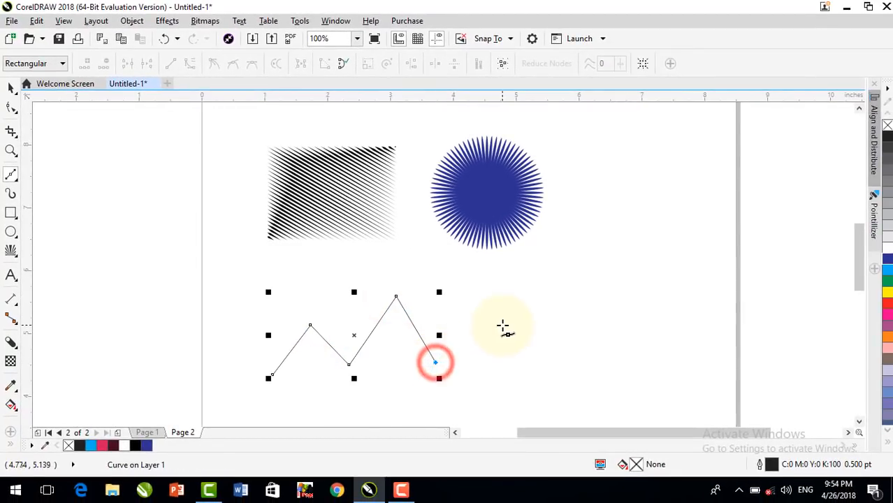
pyautogui.click(502, 325)
pyautogui.click(525, 370)
pyautogui.click(578, 314)
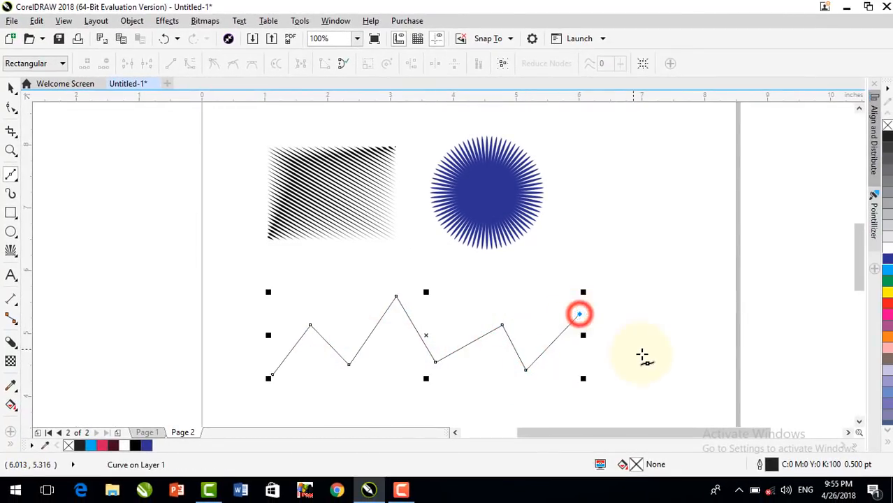
pyautogui.click(625, 367)
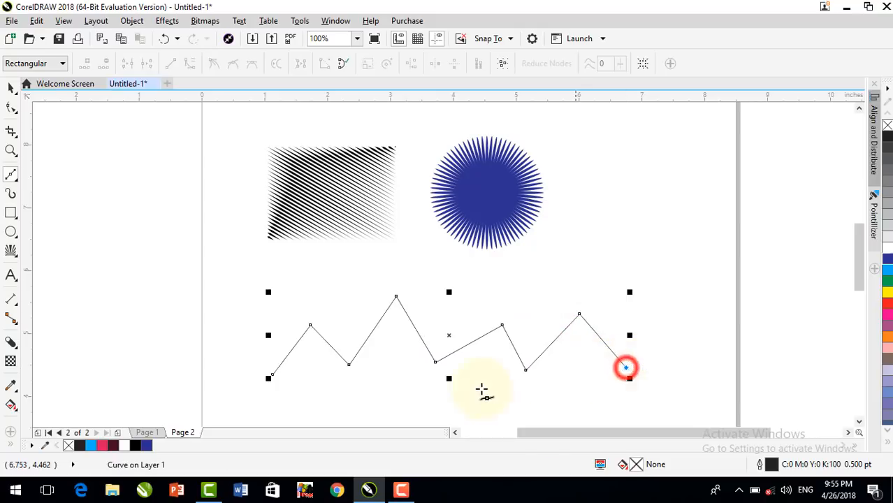
# Select the zigzag's four upper nodes with the Shape tool and align them to the top.
pyautogui.click(9, 109)
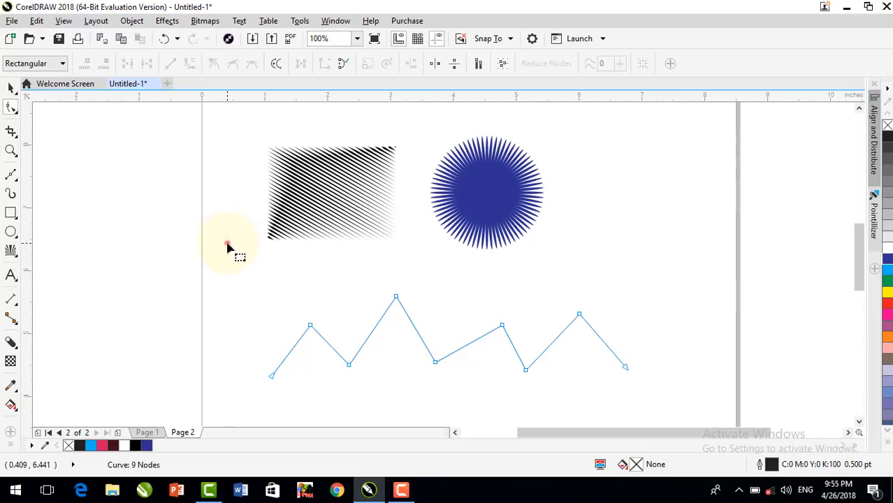
pyautogui.moveTo(227, 243); pyautogui.dragTo(667, 348)
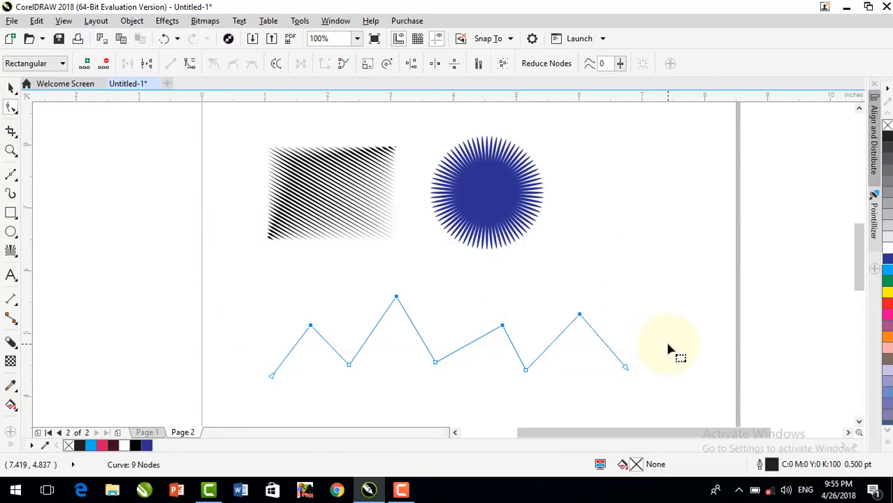
pyautogui.click(875, 129)
pyautogui.click(872, 129)
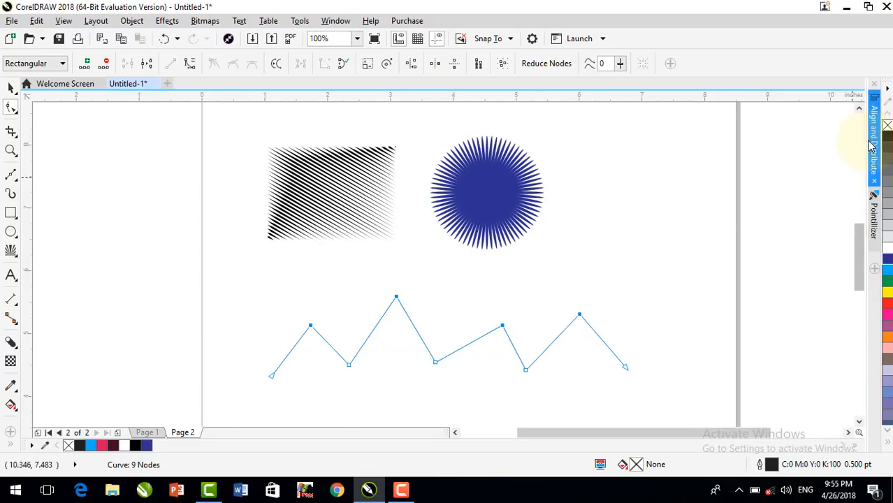
pyautogui.click(877, 140)
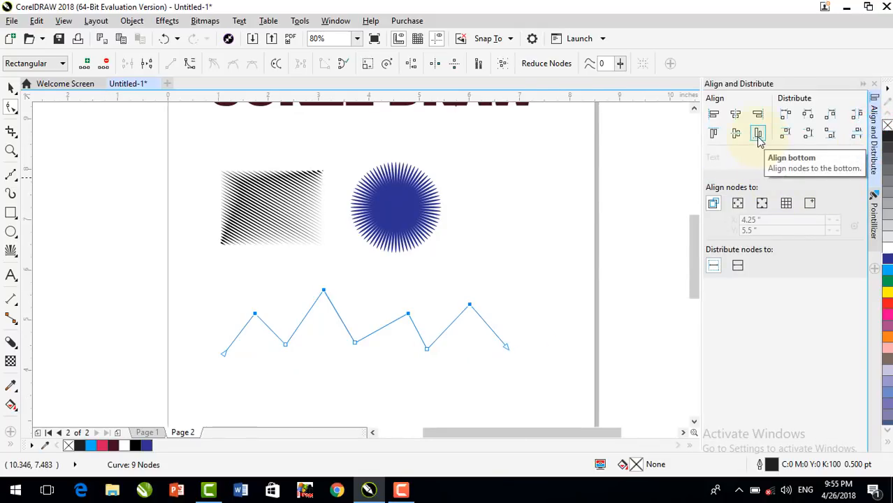
pyautogui.click(713, 135)
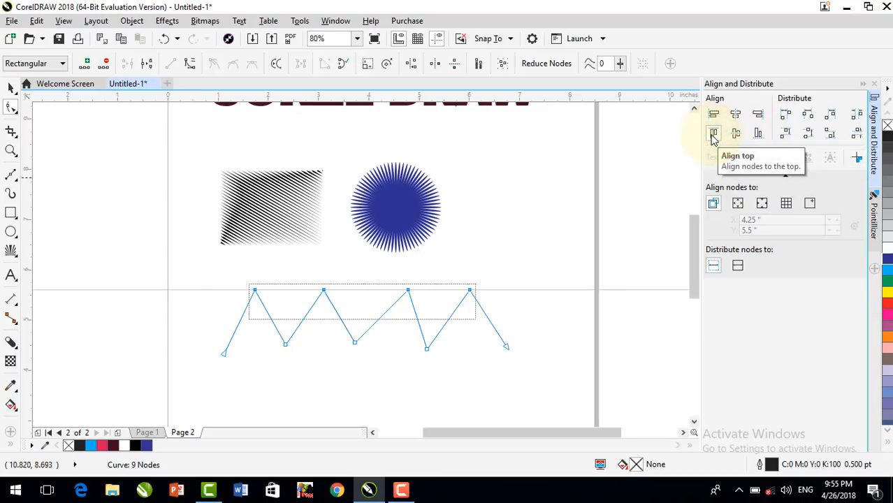
# Select the zigzag's five lower nodes, including both end nodes, and align them to the bottom.
pyautogui.moveTo(199, 316); pyautogui.dragTo(546, 402)
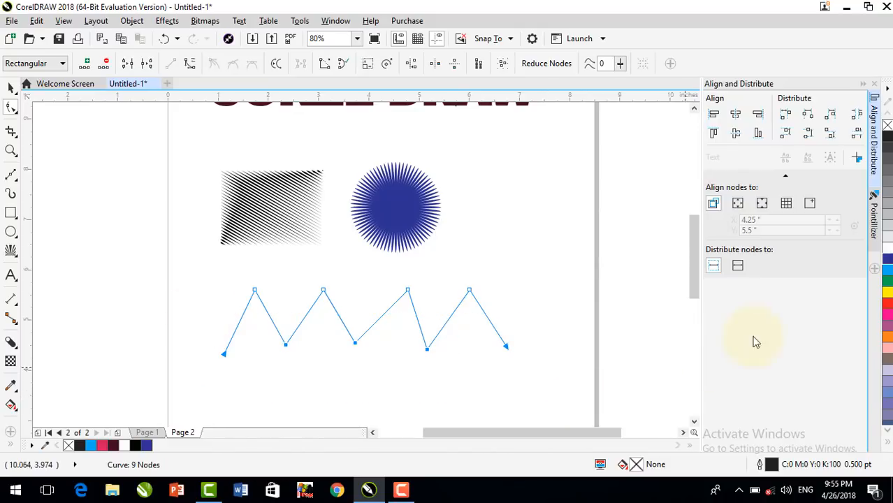
pyautogui.click(758, 134)
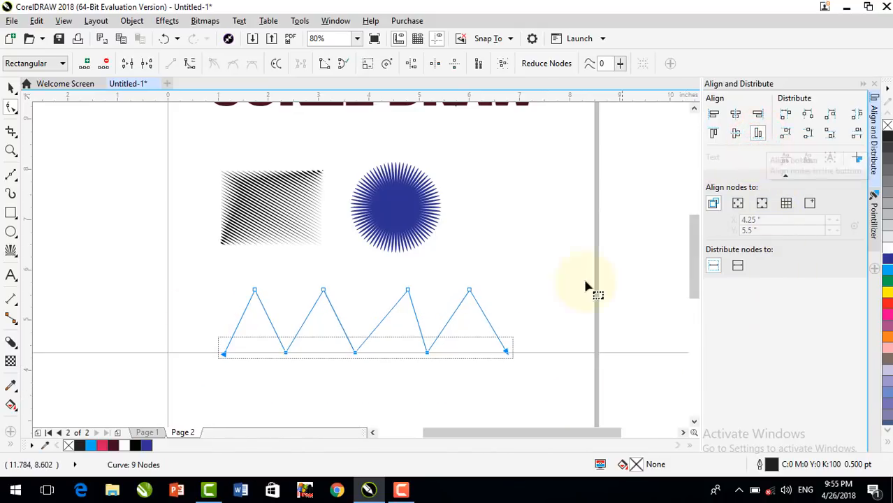
pyautogui.click(521, 286)
# Distribute the zigzag's upper nodes and its lower nodes evenly in the horizontal direction, and deselect the curve.
pyautogui.moveTo(173, 268); pyautogui.dragTo(575, 336)
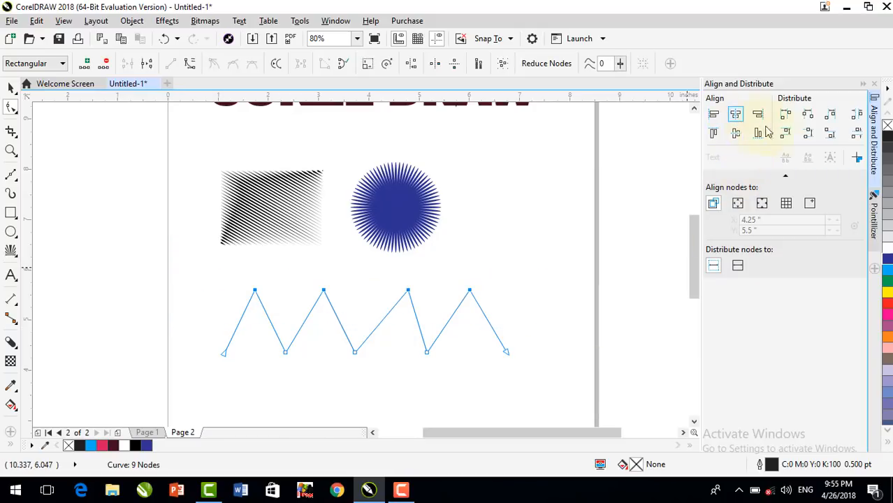
pyautogui.click(809, 116)
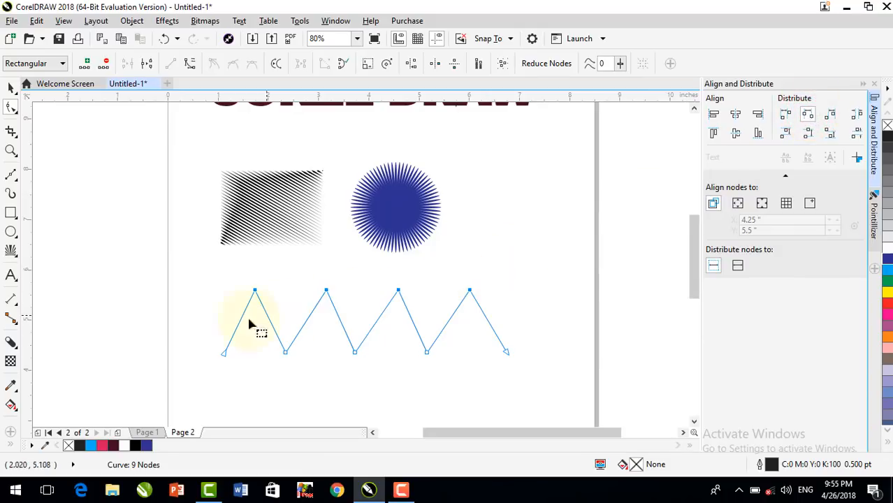
pyautogui.moveTo(323, 381); pyautogui.dragTo(577, 417)
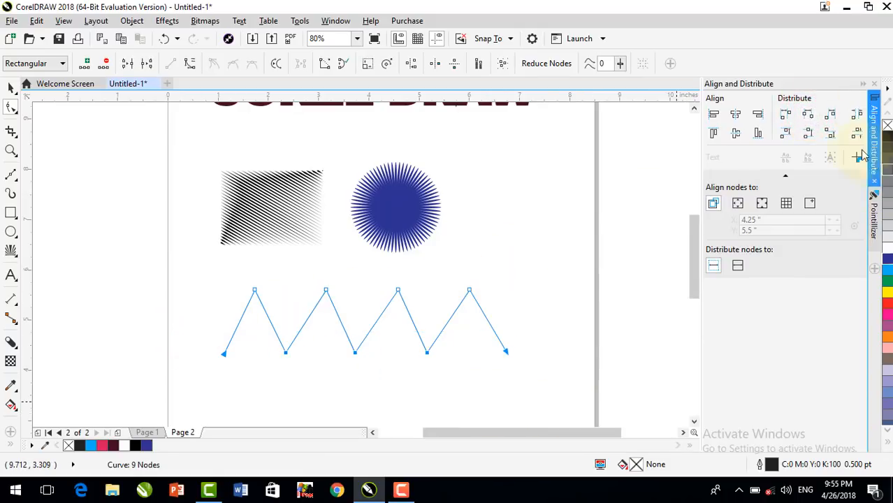
pyautogui.click(811, 119)
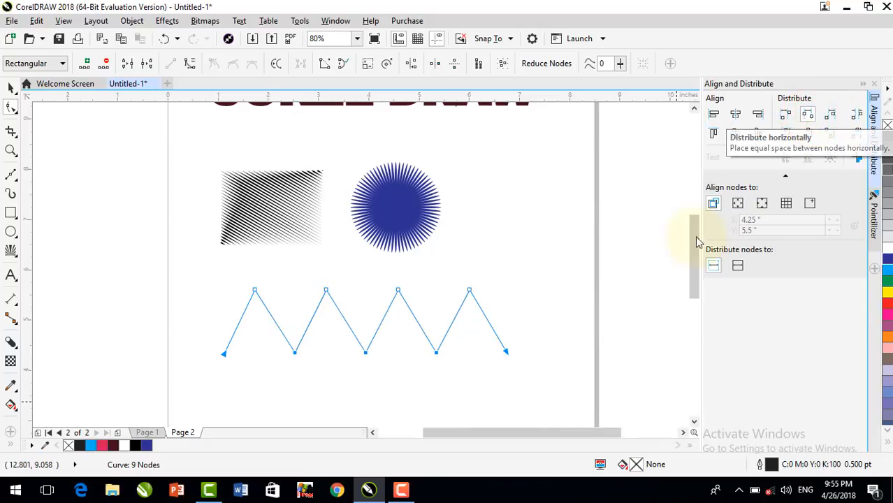
pyautogui.click(560, 318)
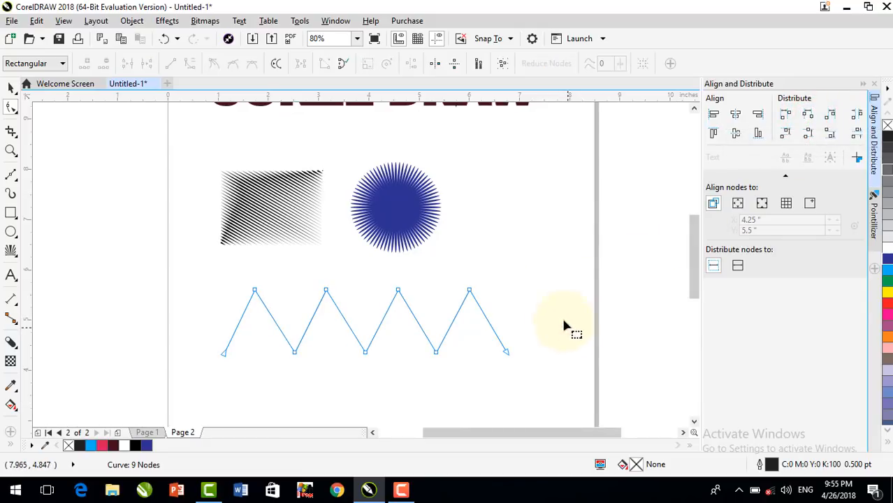
pyautogui.click(12, 89)
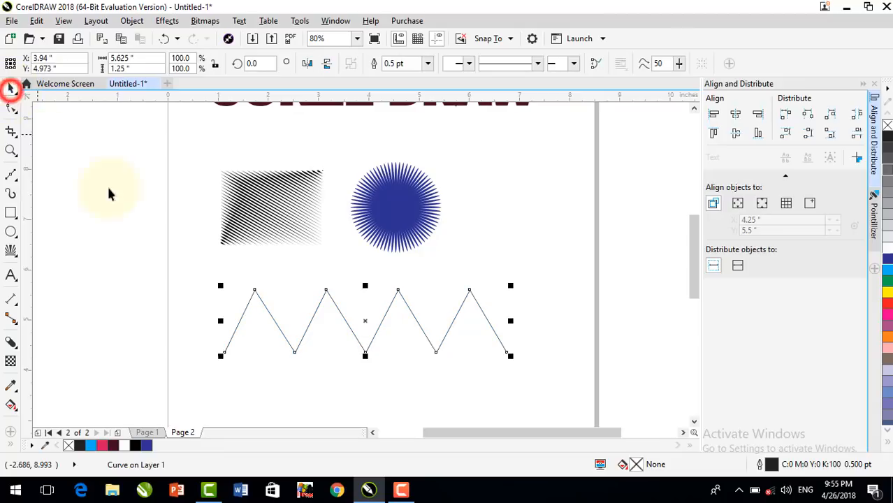
pyautogui.click(531, 262)
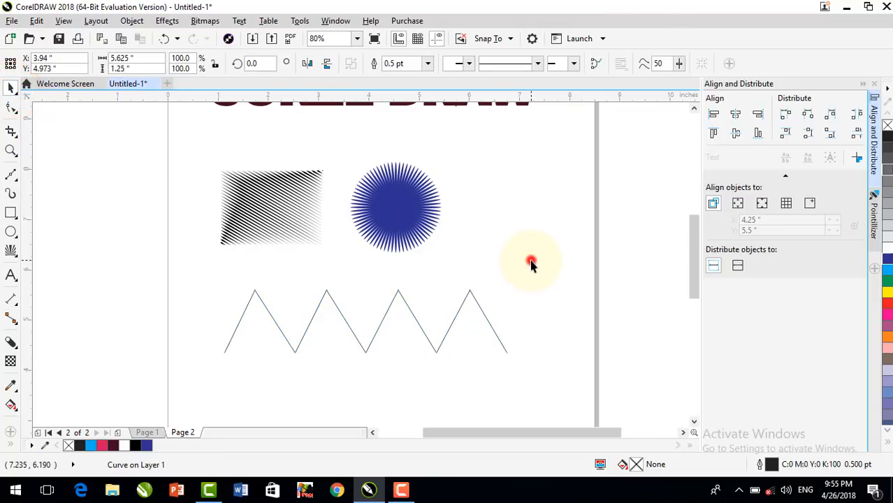
pyautogui.click(863, 83)
pyautogui.click(652, 239)
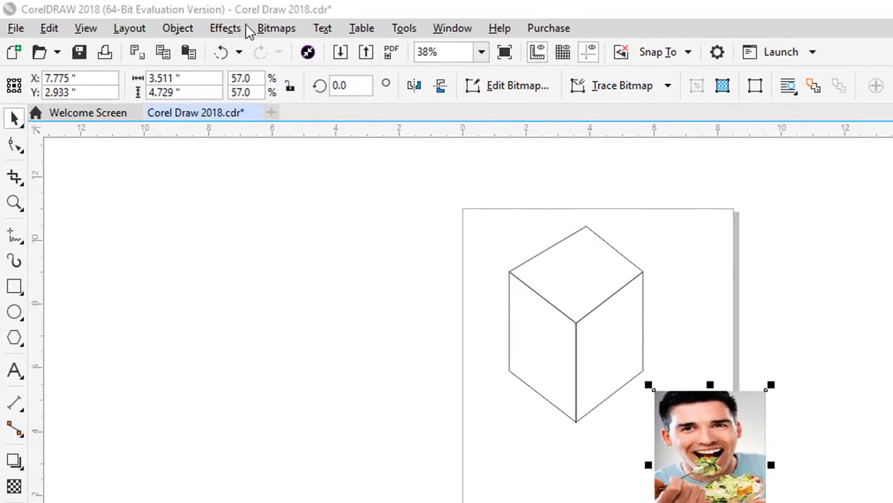
# Add a perspective effect to the bitmap of the man eating salad and fit its four corners to the cube's right face.
pyautogui.click(238, 32)
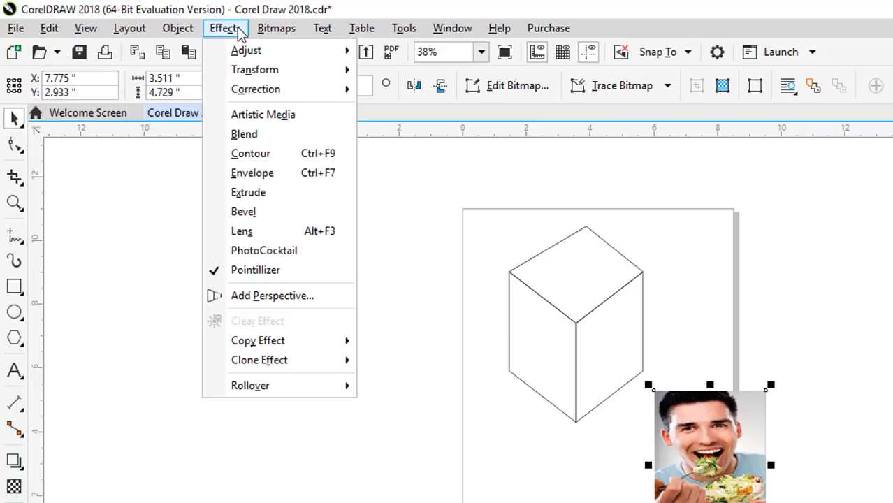
pyautogui.click(297, 300)
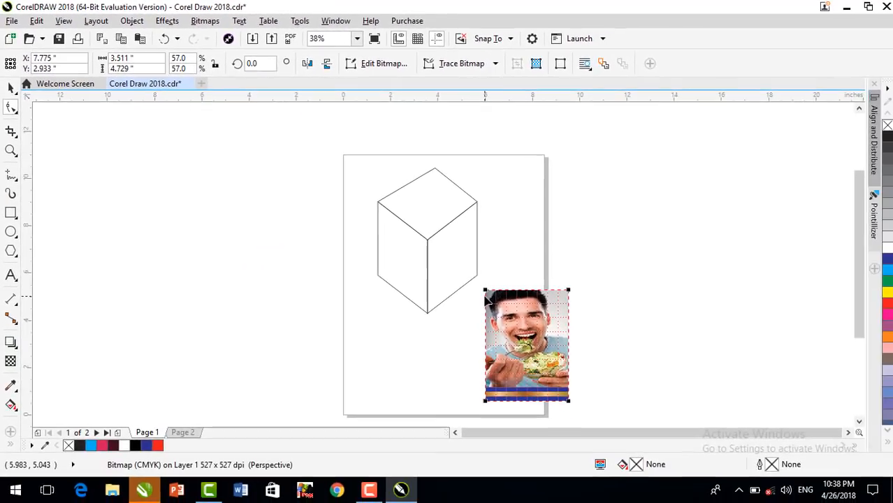
pyautogui.moveTo(485, 290); pyautogui.dragTo(427, 239)
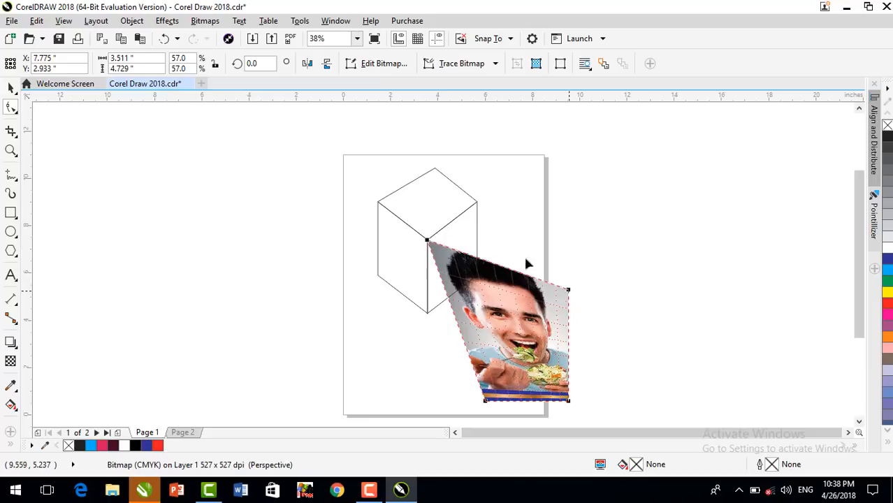
pyautogui.moveTo(569, 289); pyautogui.dragTo(473, 206)
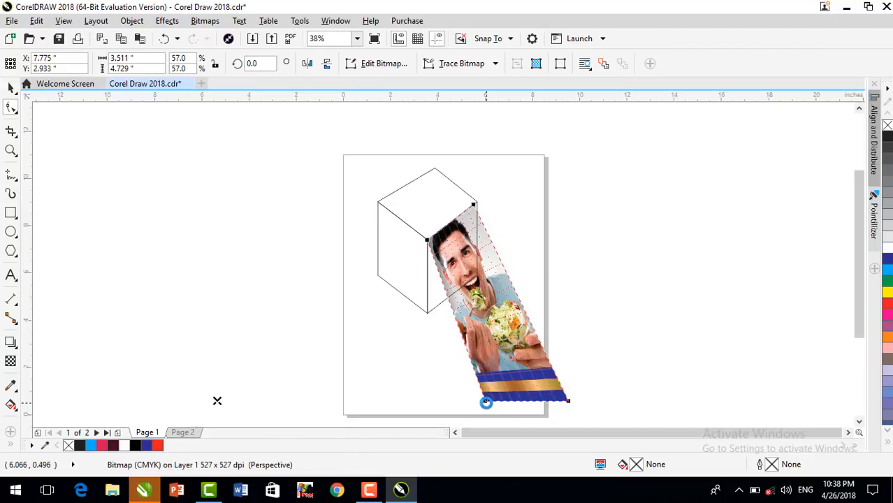
pyautogui.moveTo(485, 401); pyautogui.dragTo(427, 316)
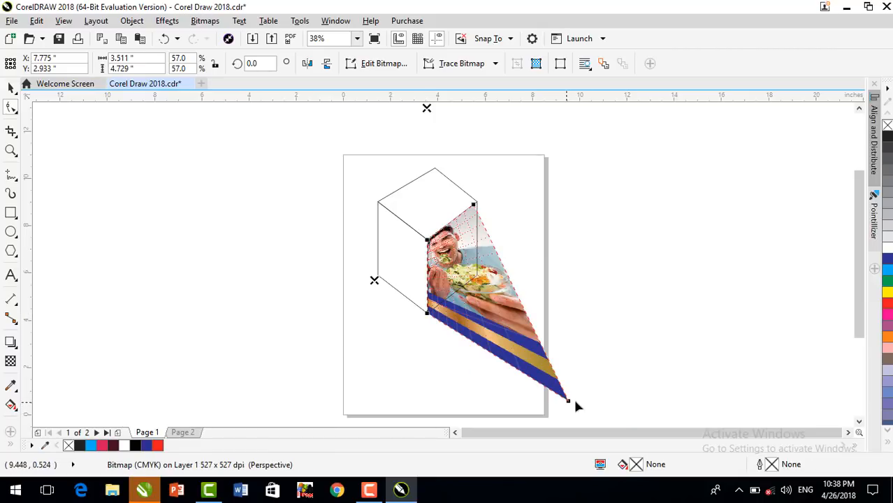
pyautogui.moveTo(567, 399); pyautogui.dragTo(476, 274)
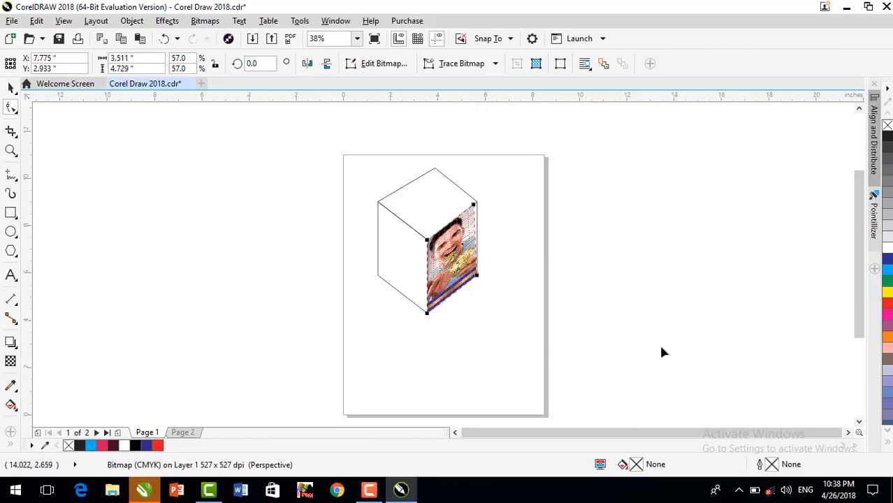
pyautogui.click(11, 87)
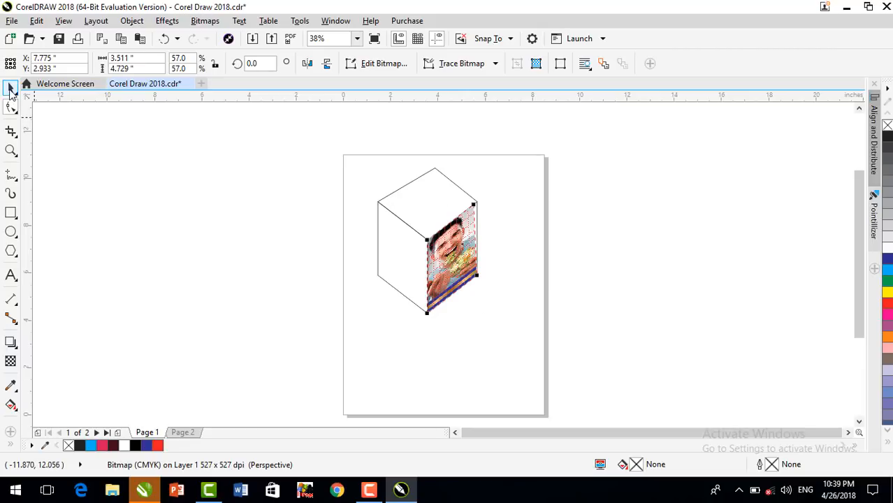
pyautogui.click(480, 277)
pyautogui.moveTo(448, 264); pyautogui.dragTo(315, 280)
pyautogui.rightClick(315, 280)
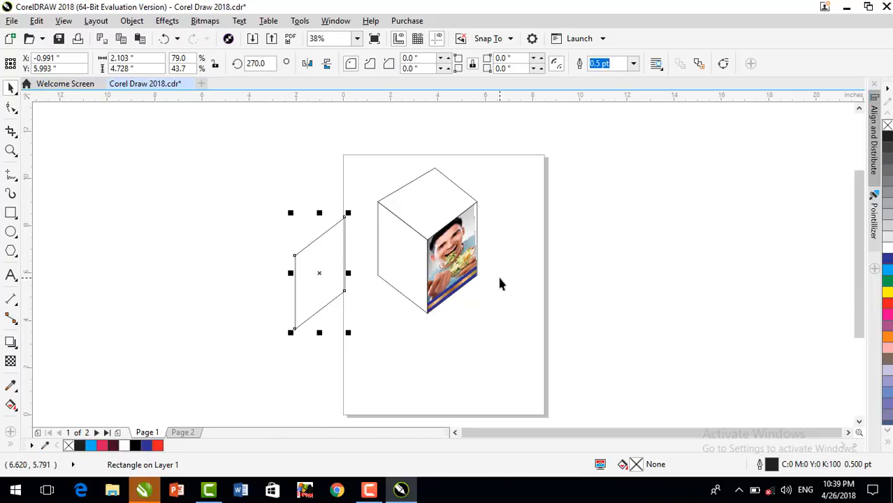
pyautogui.press('z')
pyautogui.click(11, 88)
pyautogui.press('z')
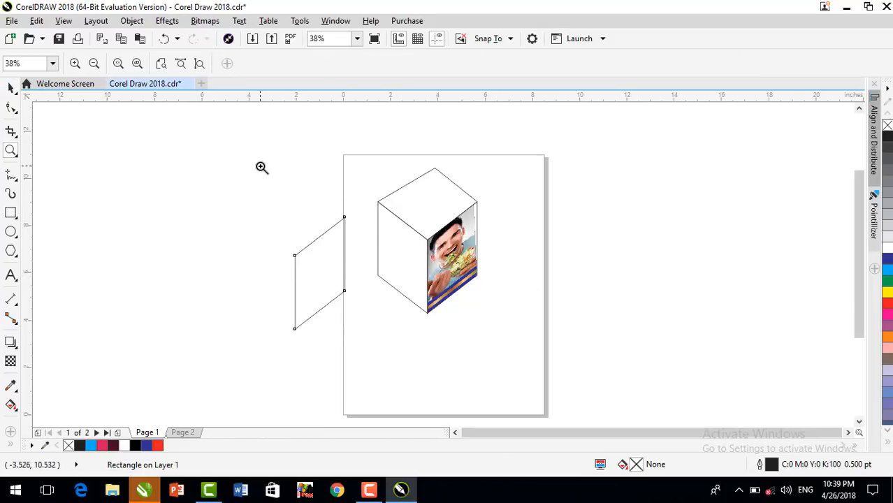
pyautogui.hotkey('ctrl', 'z')
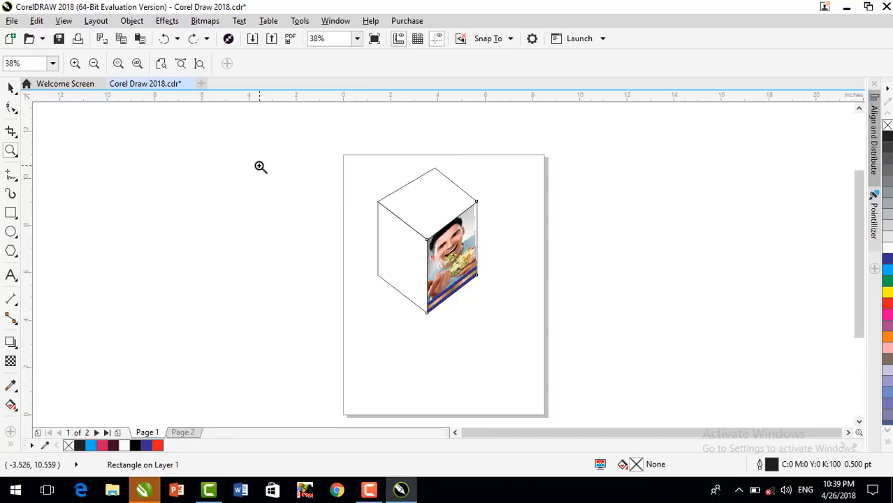
# Place a copy of the perspective bitmap beside the cube's left face, about 3.9 inches left of the original.
pyautogui.click(11, 87)
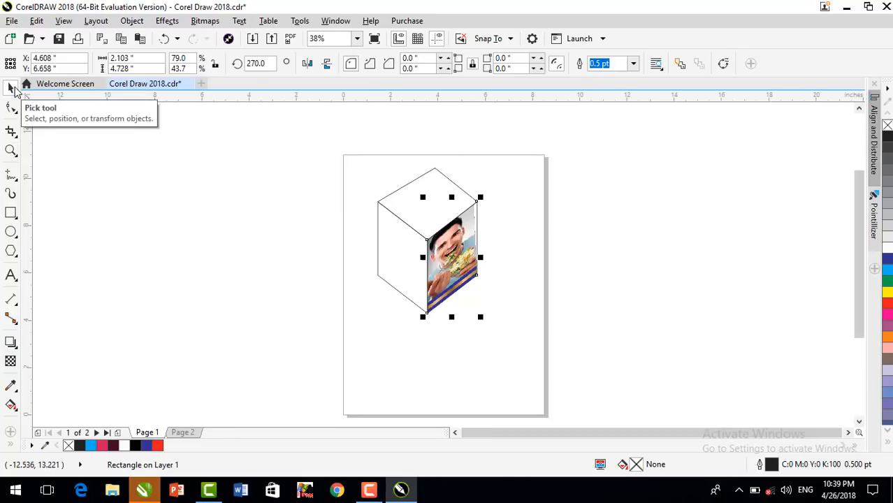
pyautogui.click(530, 225)
pyautogui.click(458, 244)
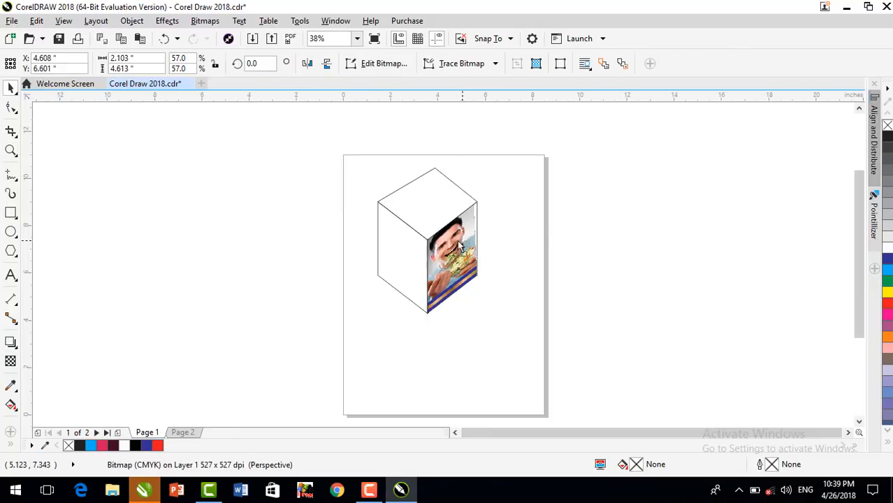
pyautogui.moveTo(459, 245); pyautogui.dragTo(365, 246)
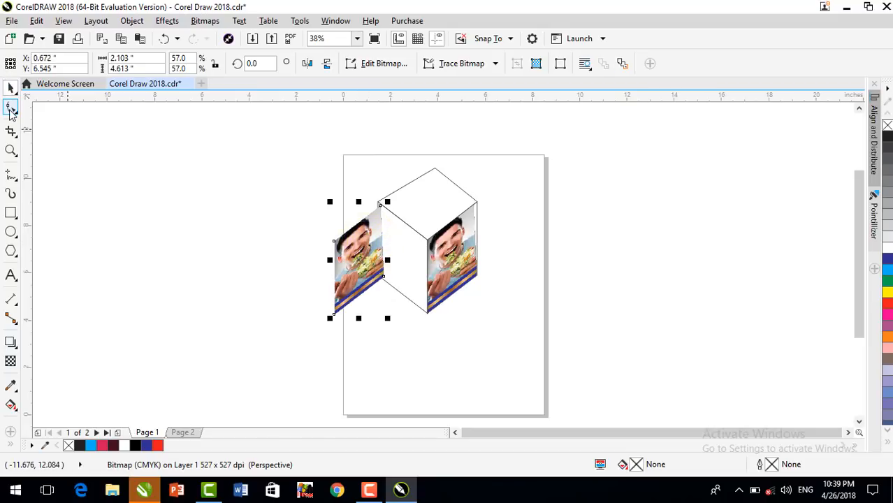
# Fit the four perspective corners of the copied bitmap to the cube's left face and deselect it.
pyautogui.click(11, 109)
pyautogui.moveTo(381, 205); pyautogui.dragTo(429, 241)
pyautogui.moveTo(332, 240); pyautogui.dragTo(380, 205)
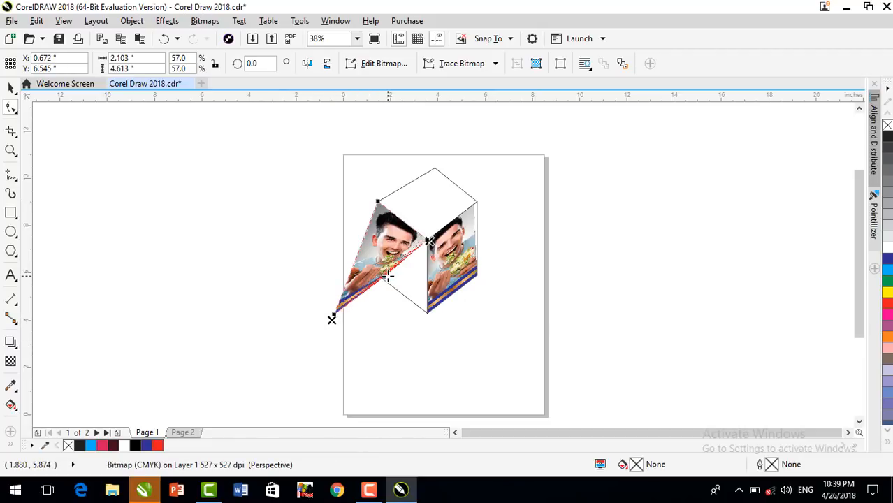
pyautogui.moveTo(383, 277); pyautogui.dragTo(428, 316)
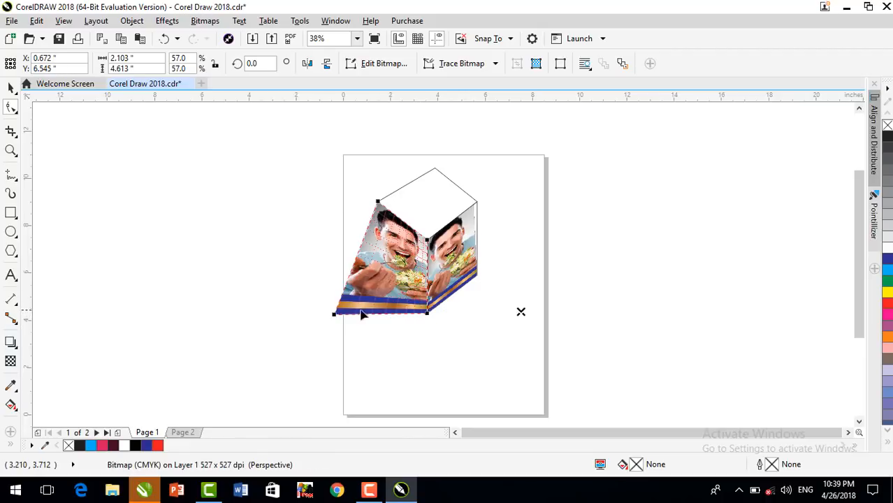
pyautogui.moveTo(354, 289); pyautogui.dragTo(377, 277)
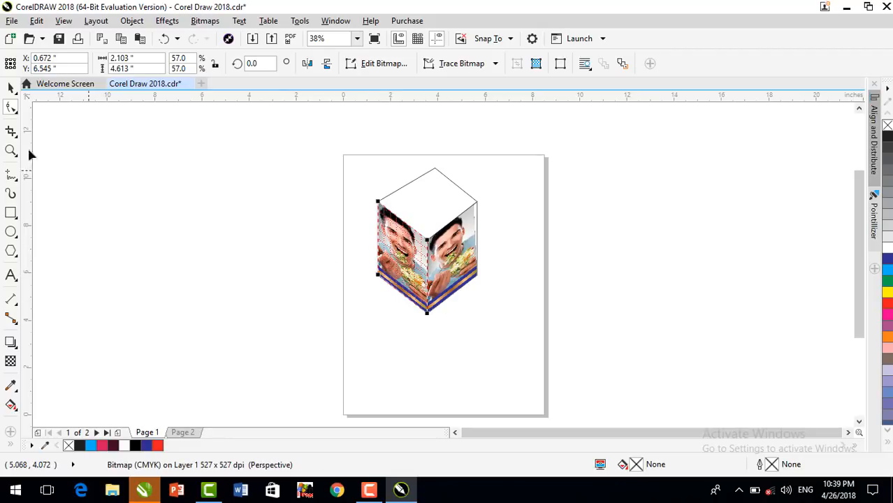
pyautogui.click(11, 87)
pyautogui.click(578, 302)
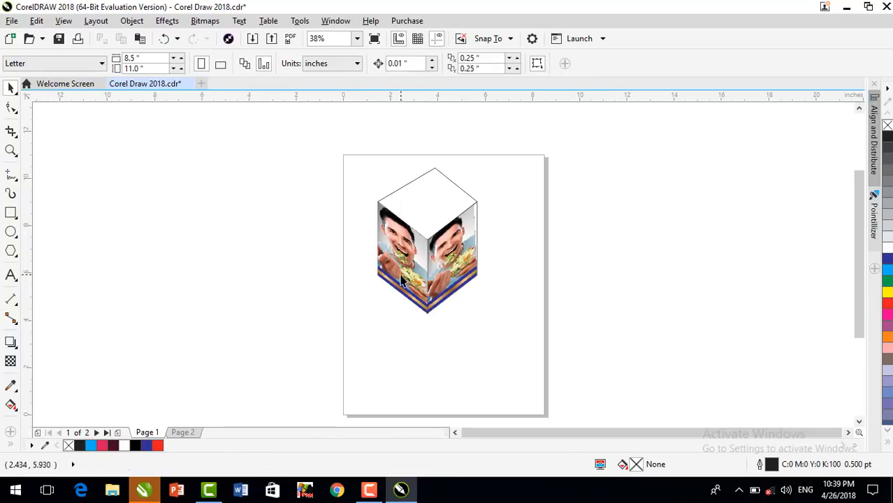
# Copy the left face's perspective bitmap, fit the copy's four corners to the cube's top face, and deselect it.
pyautogui.moveTo(423, 283); pyautogui.dragTo(339, 201)
pyautogui.click(10, 107)
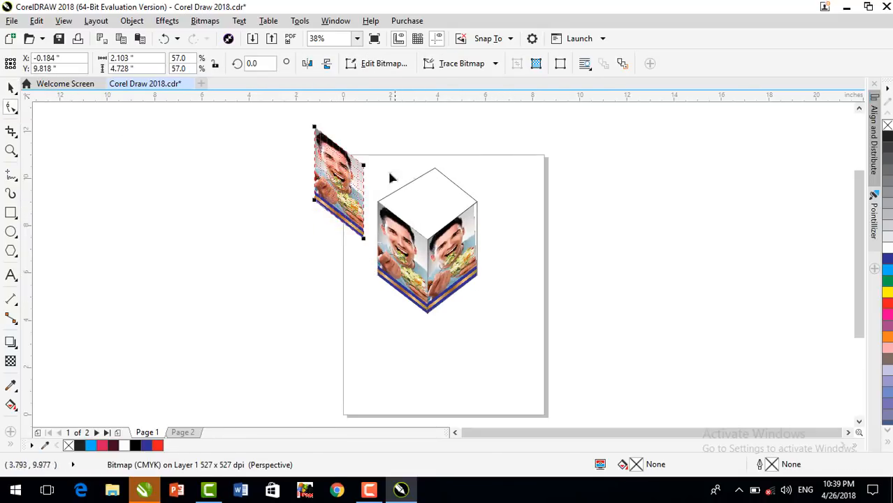
pyautogui.moveTo(363, 166); pyautogui.dragTo(476, 201)
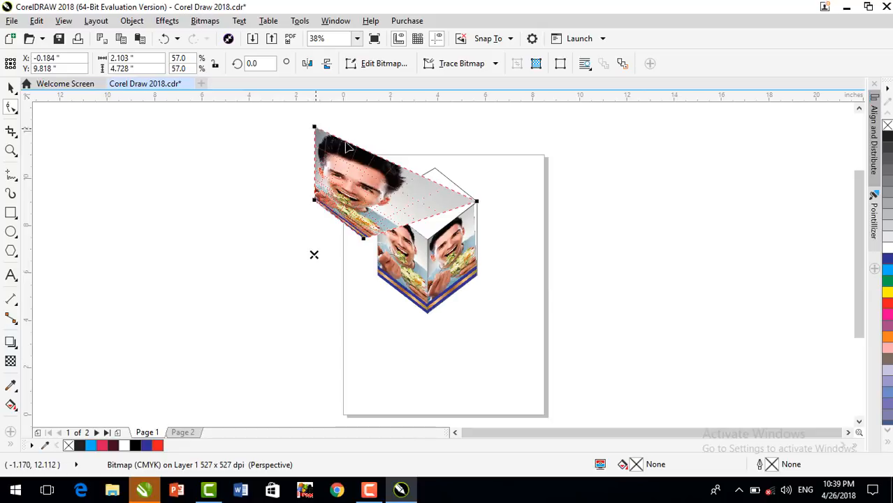
pyautogui.moveTo(313, 127); pyautogui.dragTo(434, 168)
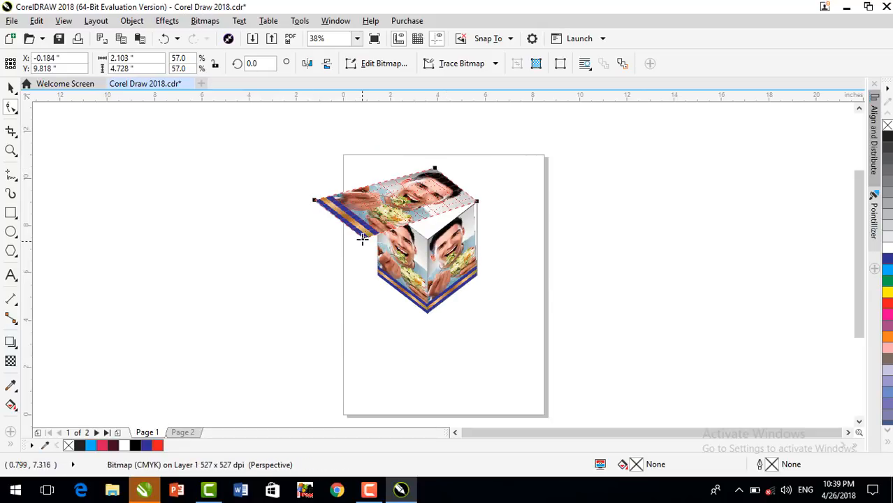
pyautogui.moveTo(362, 239); pyautogui.dragTo(427, 240)
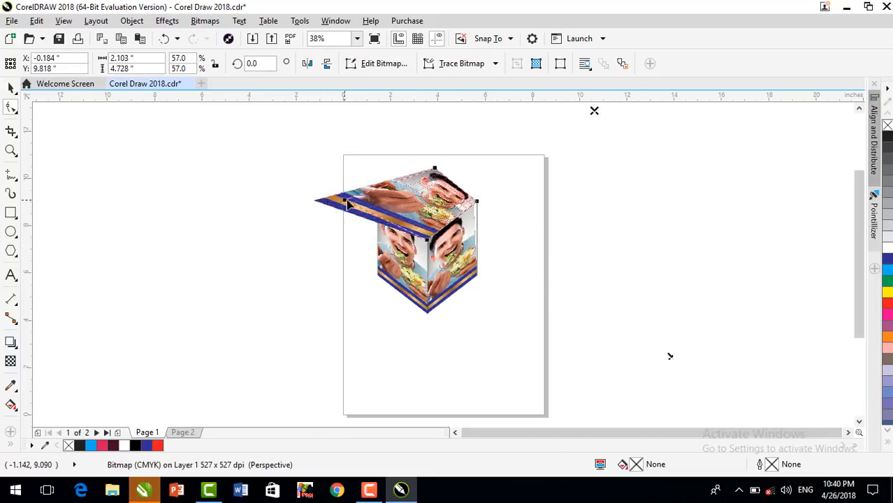
pyautogui.moveTo(317, 201); pyautogui.dragTo(378, 204)
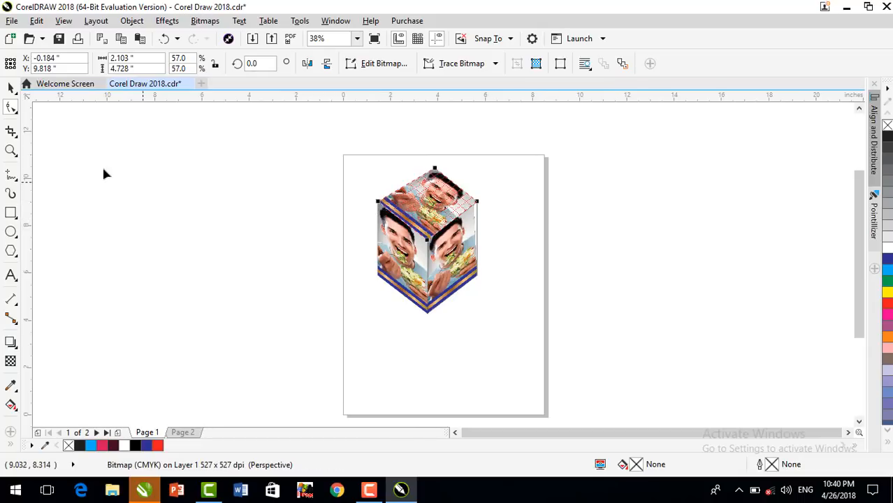
pyautogui.click(10, 88)
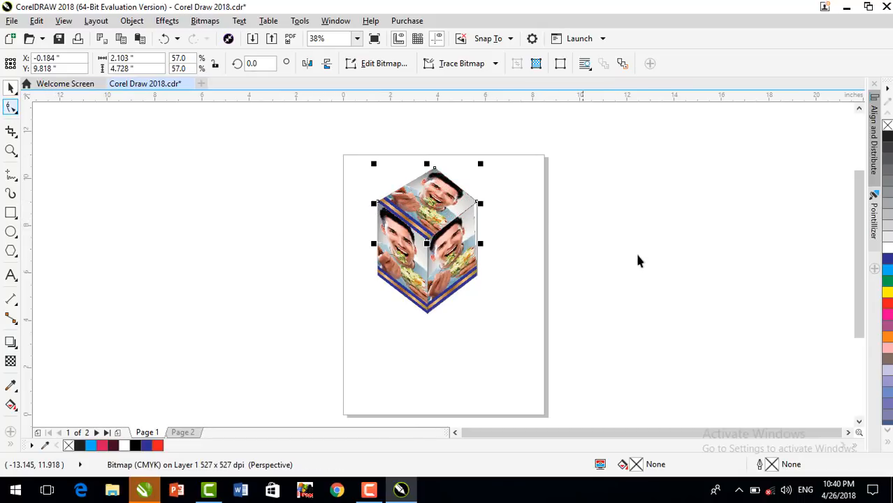
pyautogui.click(638, 260)
# Move the upper outer perspective corner of the right face's bitmap onto the cube's corner and deselect it.
pyautogui.click(461, 280)
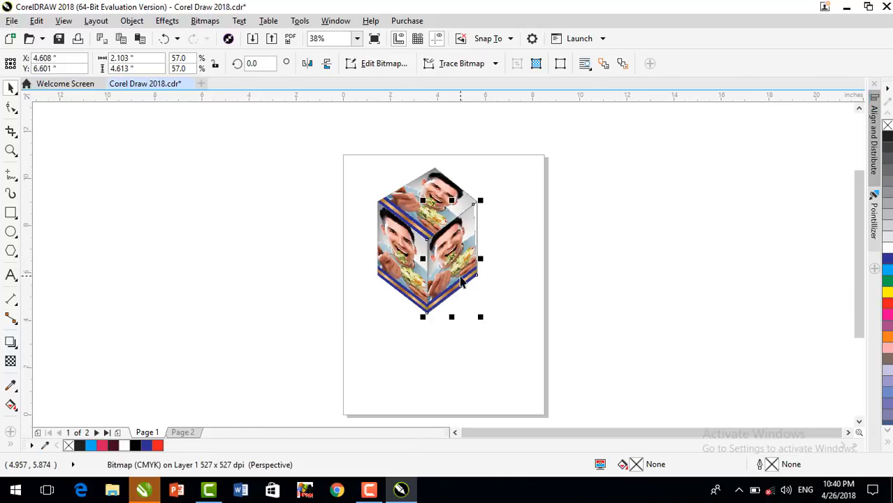
pyautogui.click(10, 107)
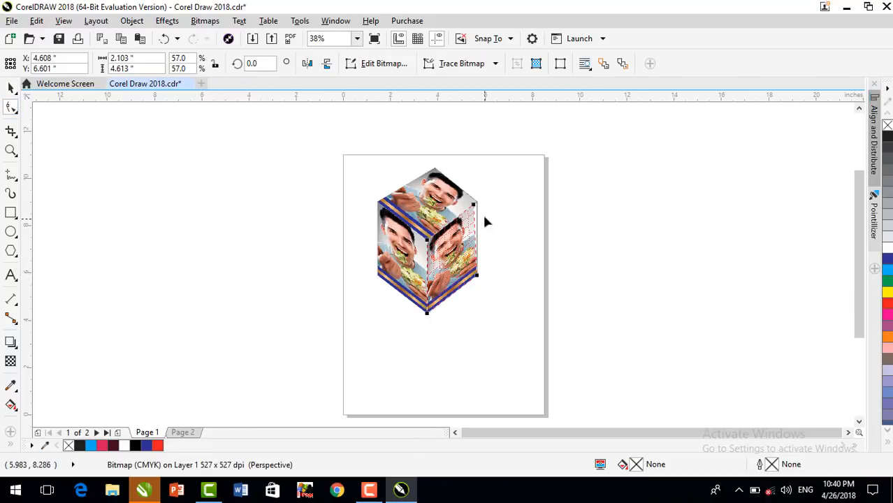
pyautogui.moveTo(474, 206); pyautogui.dragTo(477, 201)
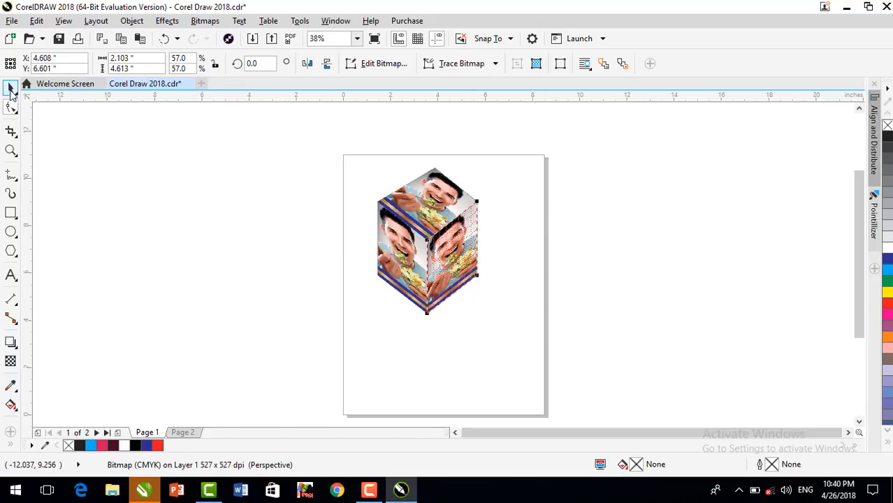
pyautogui.click(10, 87)
pyautogui.click(712, 264)
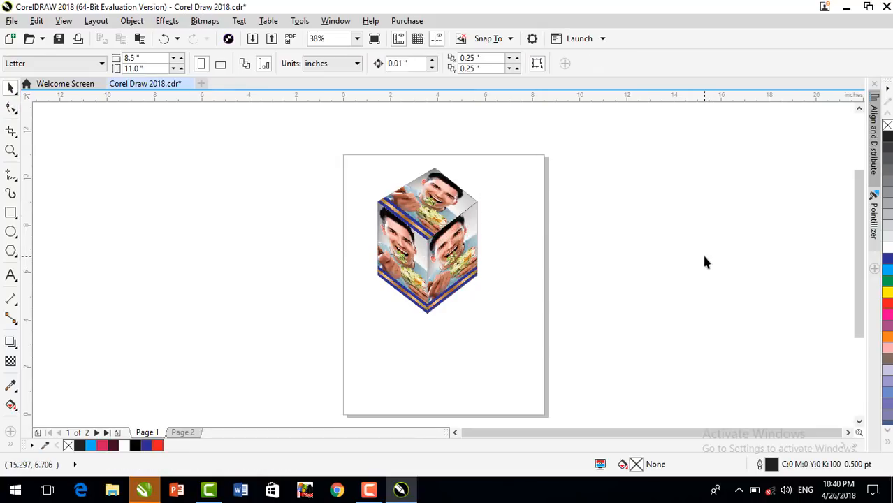